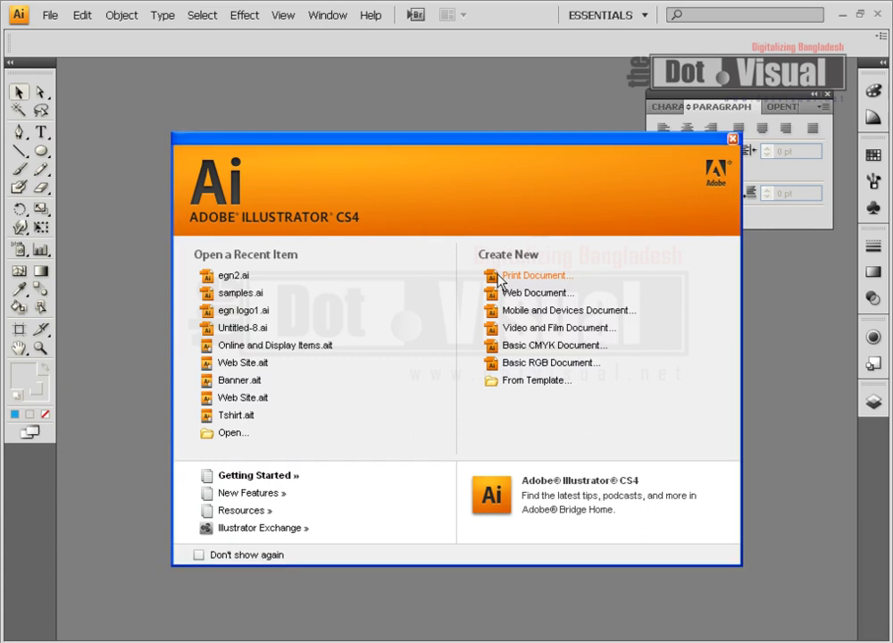
Create a new Letter-size print document with the default settings.
click(499, 277)
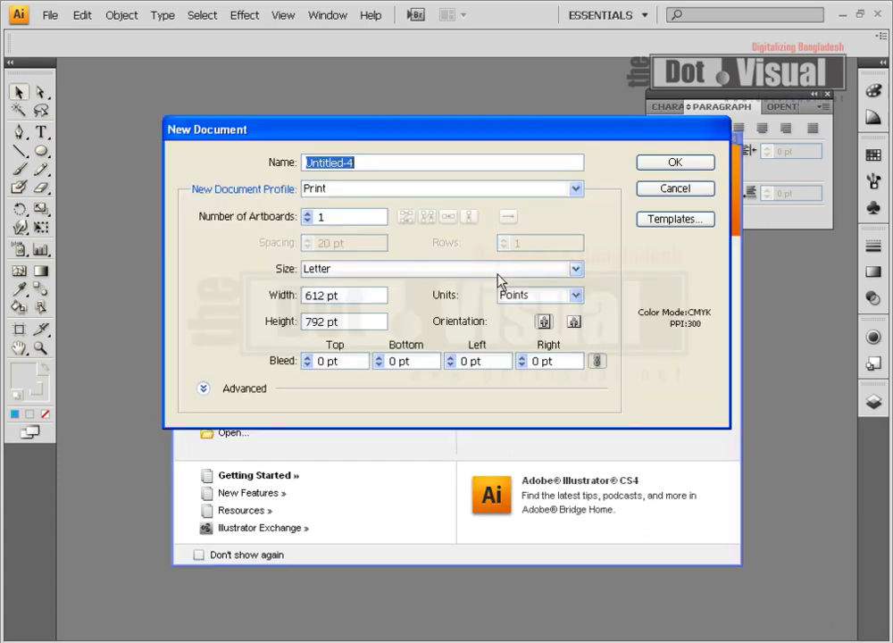
click(701, 164)
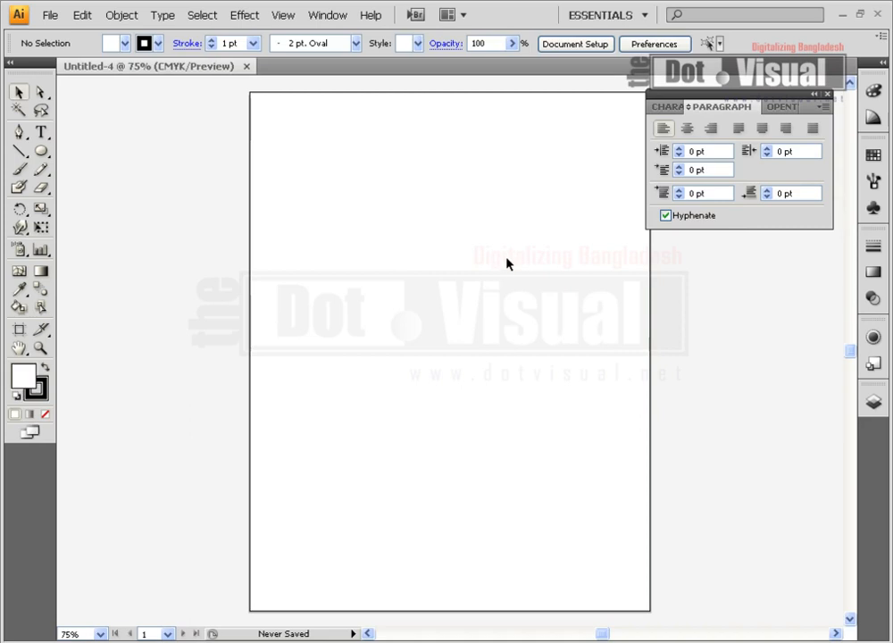
Paste the copied set of six egn logos into the new document.
key(space)
drag(476, 242, 394, 235)
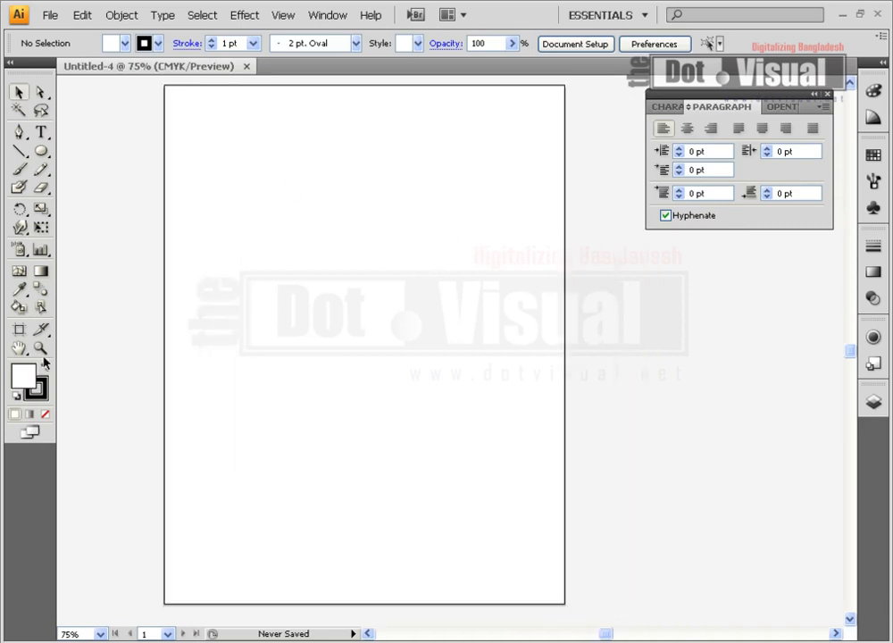
click(42, 354)
click(379, 206)
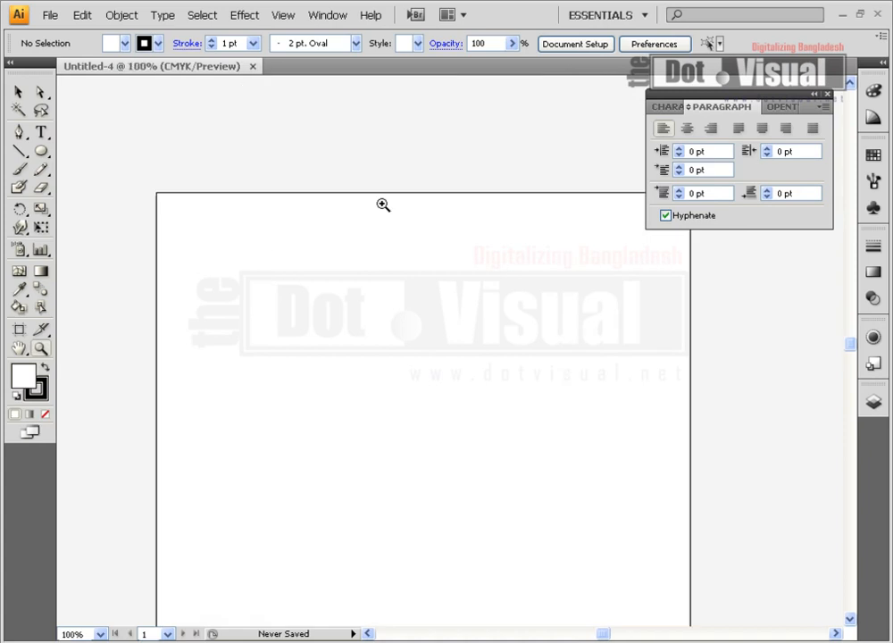
click(441, 299)
scroll(441, 298, down, 3)
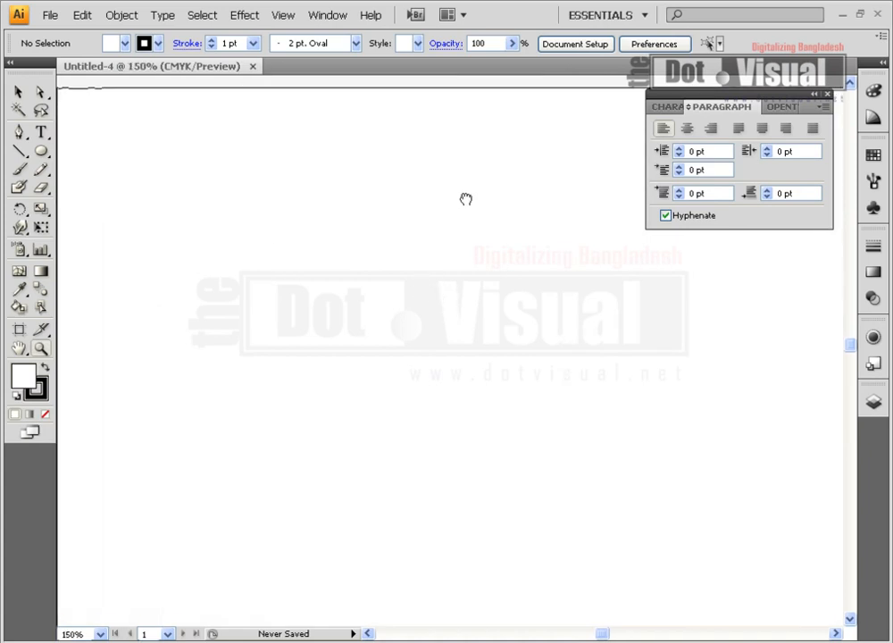
key(space)
mouse_move(420, 278)
mouse_down()
mouse_move(405, 279)
mouse_move(409, 266)
mouse_move(424, 267)
mouse_move(417, 263)
mouse_up()
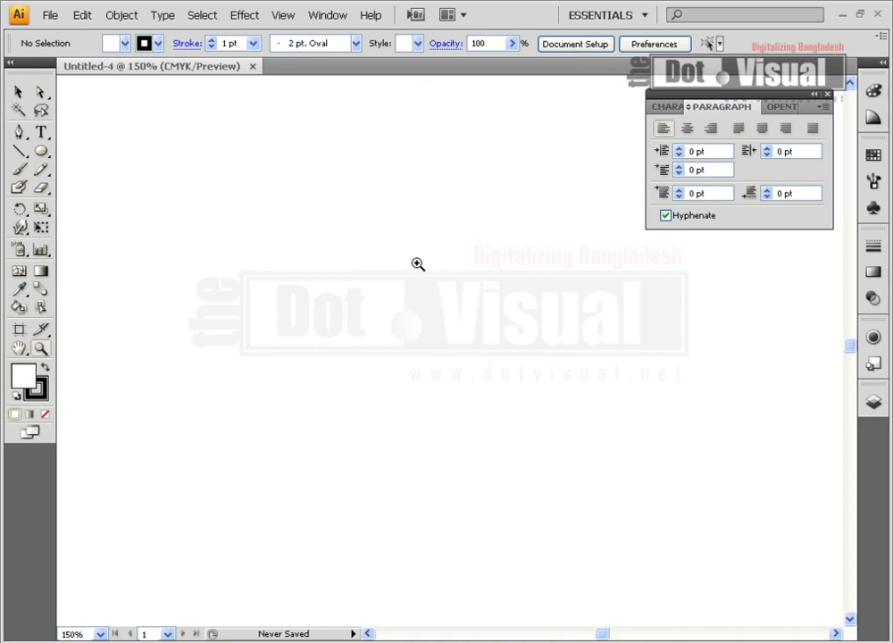
click(18, 92)
drag(215, 158, 419, 269)
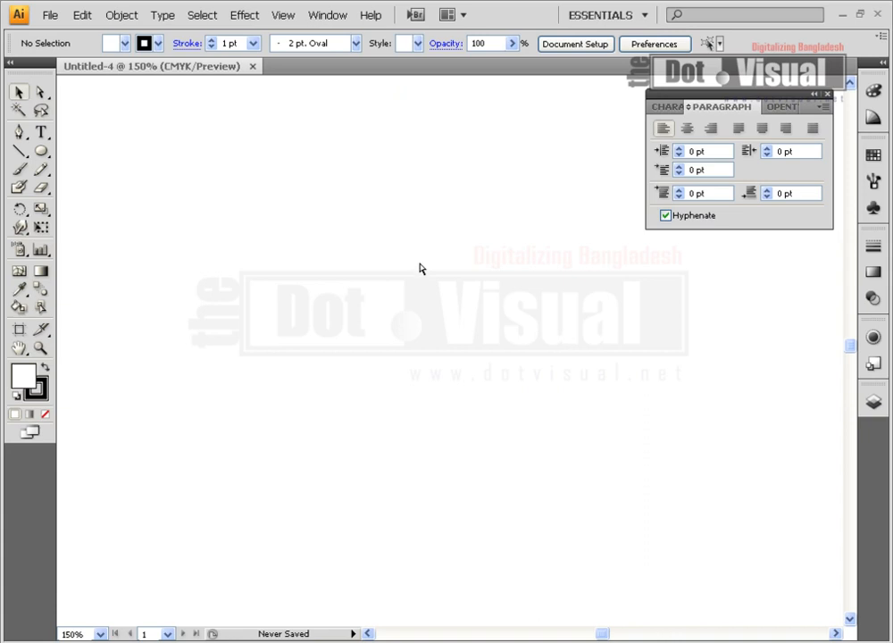
key(ctrl+v)
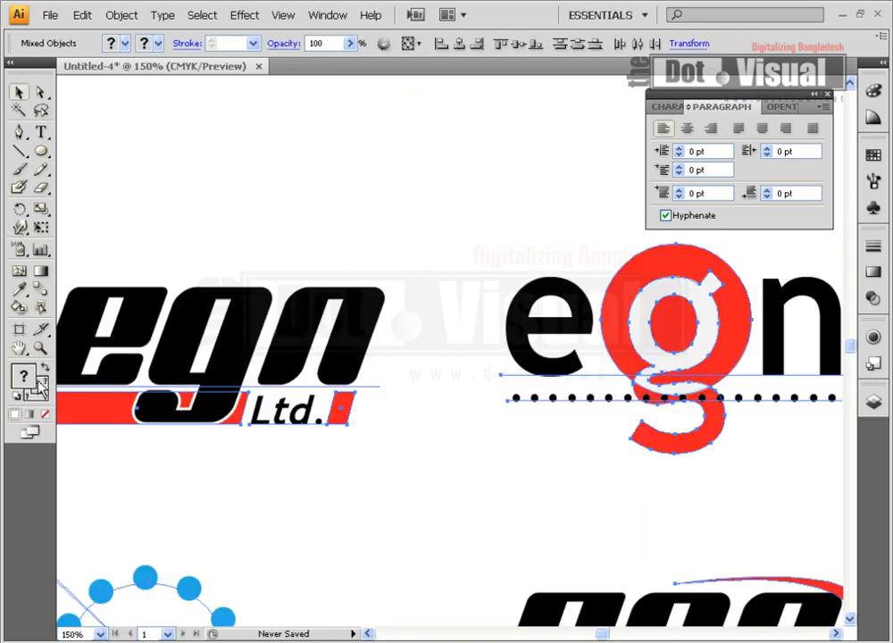
Scale the pasted logos down together and place them inside the upper part of the artboard.
click(41, 348)
alt+click(377, 426)
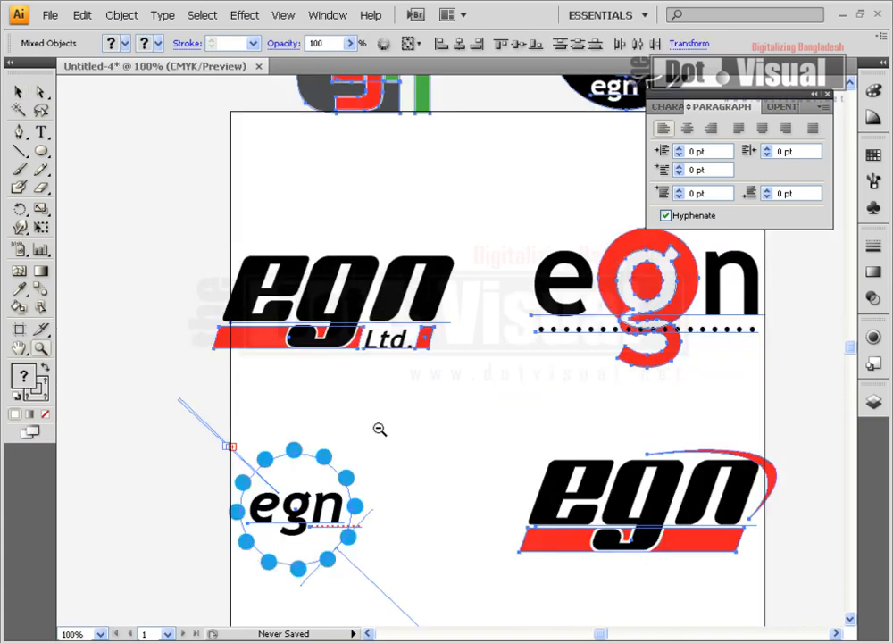
alt+click(539, 460)
drag(502, 256, 448, 339)
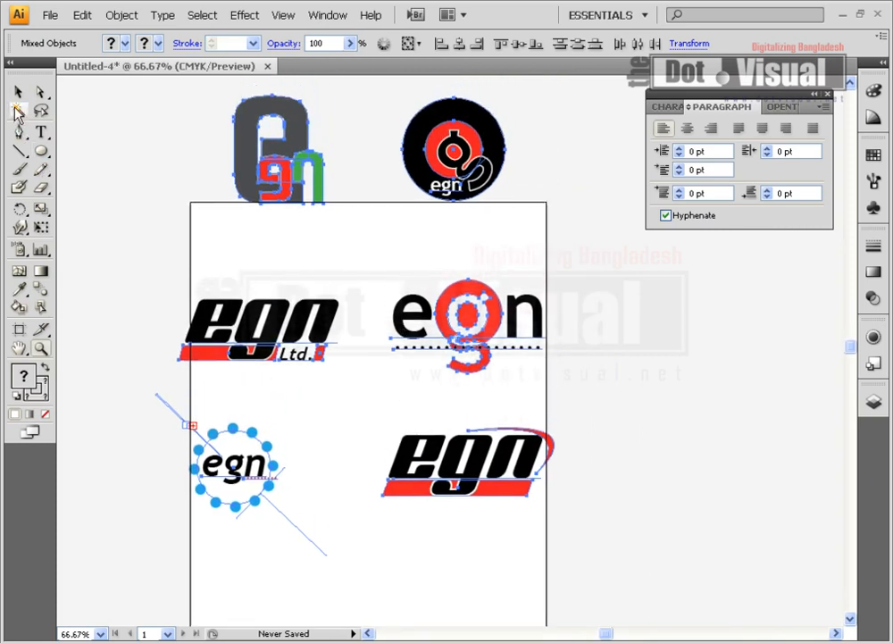
click(17, 91)
drag(551, 502, 476, 418)
drag(428, 226, 408, 266)
click(510, 350)
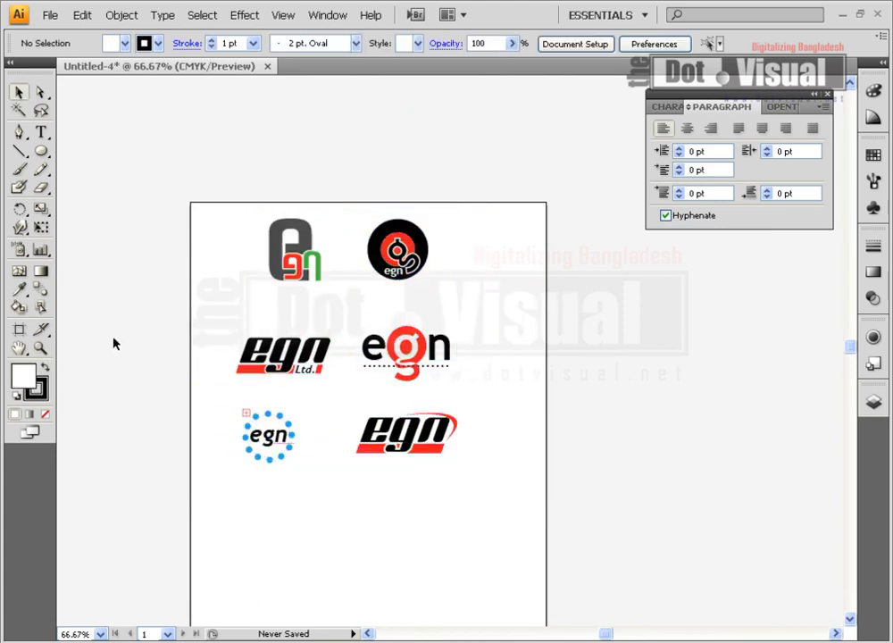
Move the round black-and-red egn logo off the artboard into the empty space on its right side as a reference.
double_click(40, 348)
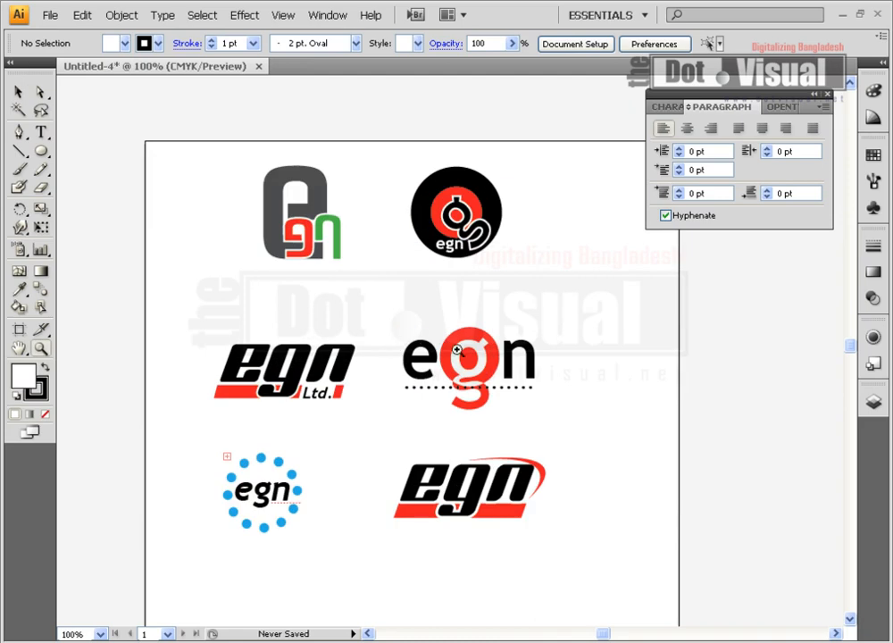
drag(498, 370, 479, 326)
click(18, 91)
drag(167, 146, 195, 233)
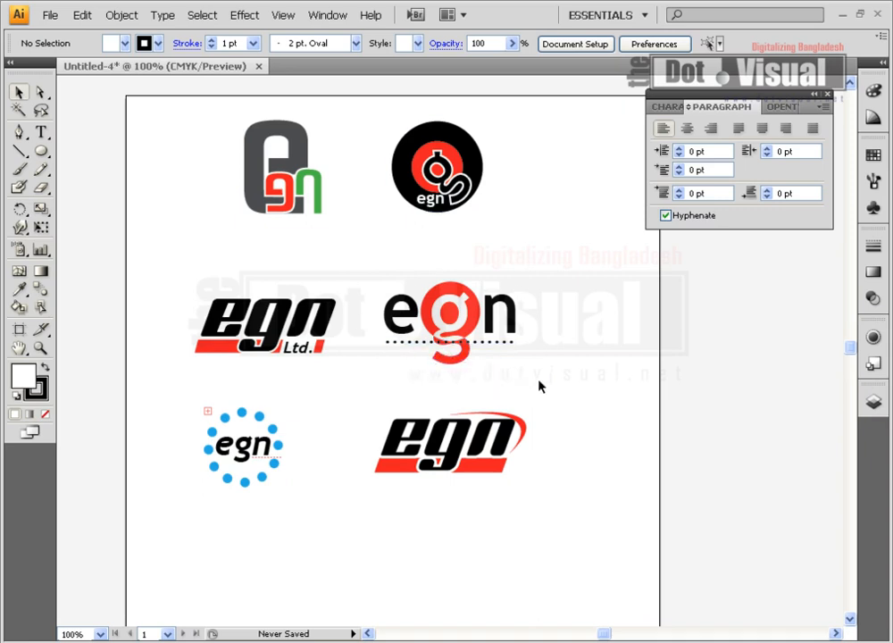
drag(547, 387, 382, 467)
drag(285, 264, 615, 264)
click(632, 360)
drag(765, 346, 477, 340)
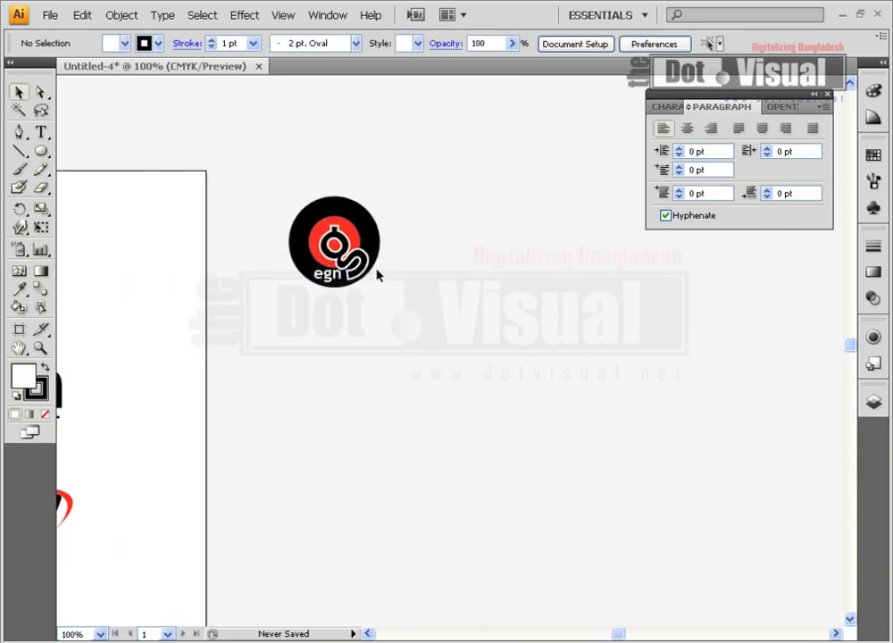
click(339, 250)
click(458, 268)
Draw a circle slightly larger than the reference logo, directly below it.
click(41, 151)
drag(360, 401, 440, 462)
click(18, 92)
drag(438, 481, 419, 460)
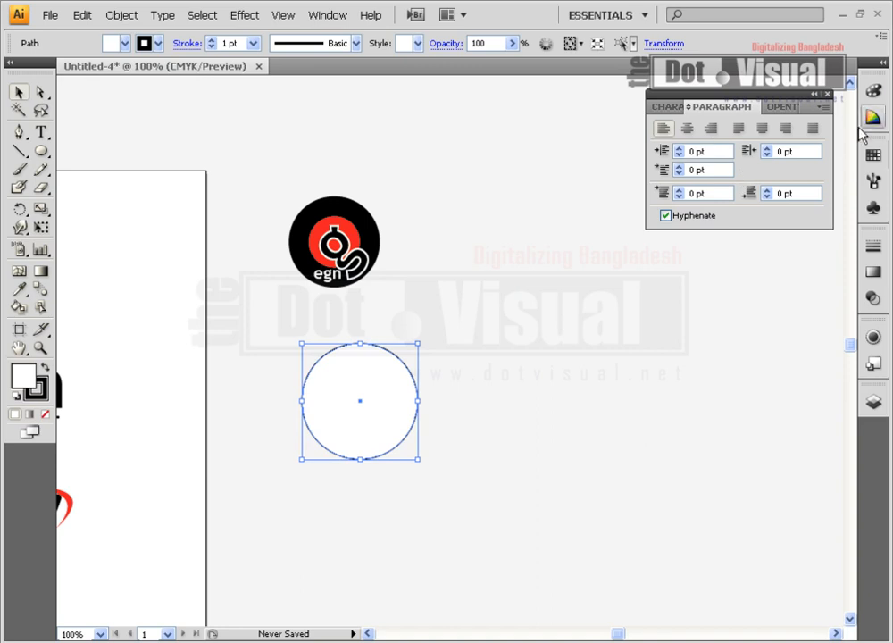
Remove the circle's stroke and fill it with black.
click(873, 90)
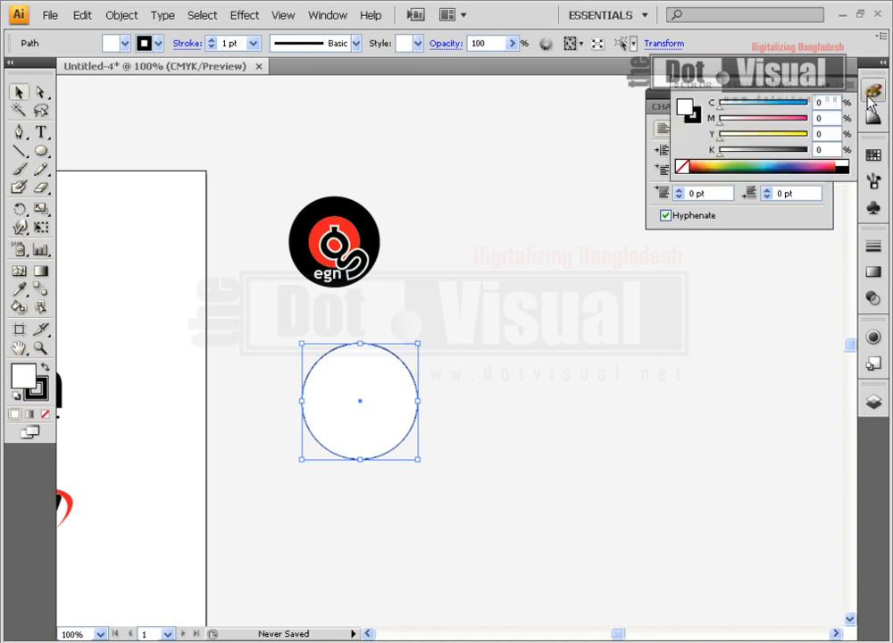
click(678, 167)
click(685, 107)
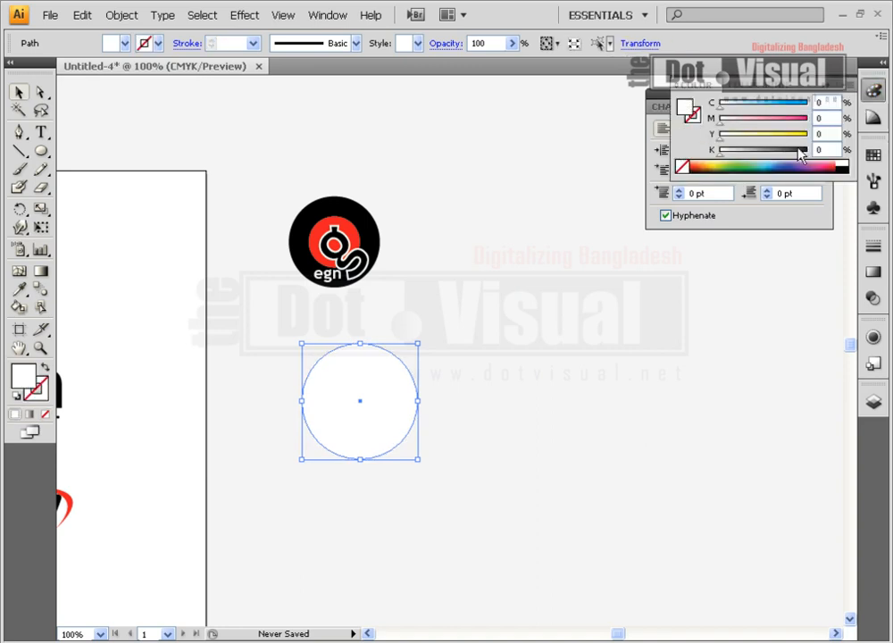
click(843, 167)
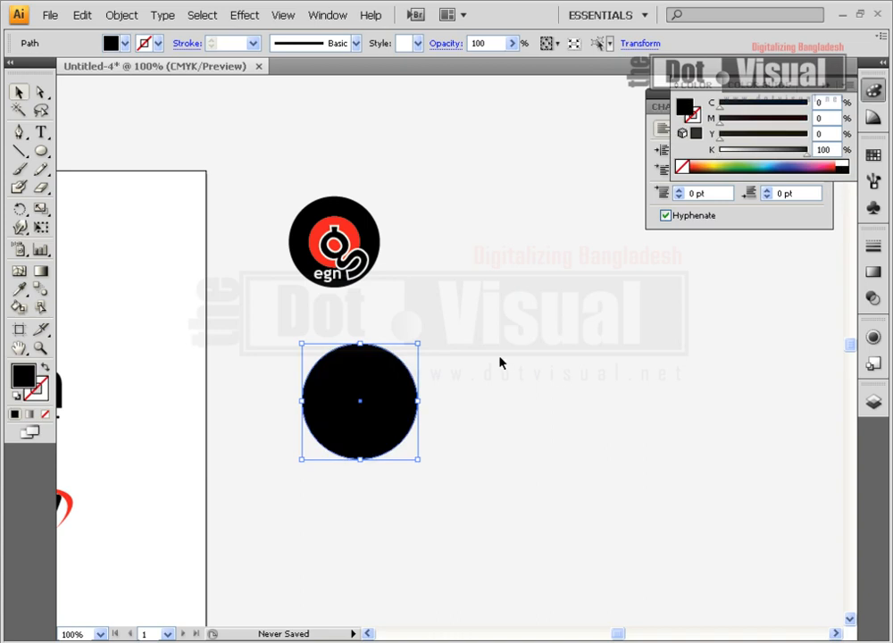
Duplicate the black circle beside the original, shrink the copy and fill it with the red swatch.
drag(386, 408, 533, 408)
drag(563, 459, 542, 436)
click(873, 153)
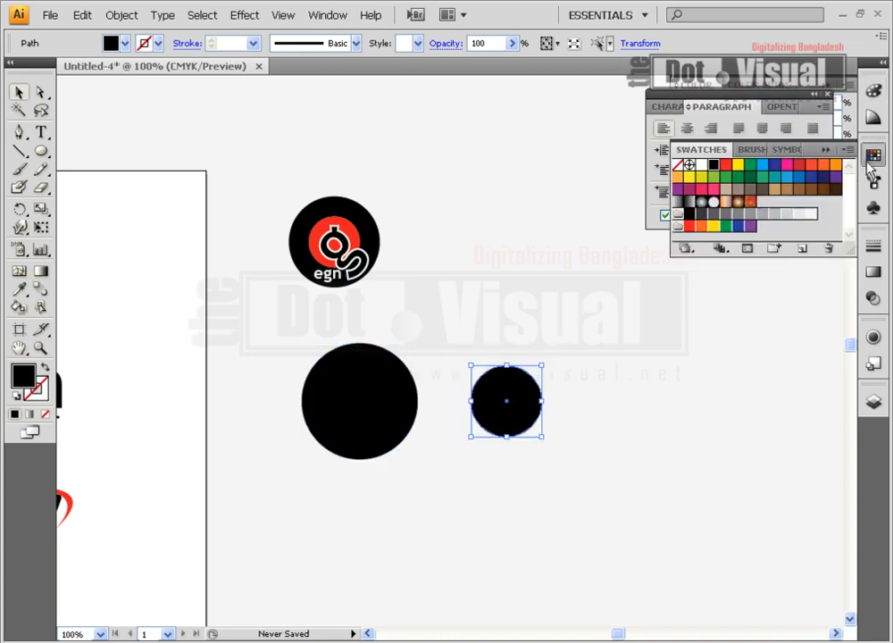
click(726, 165)
Place the slightly reduced red circle on the black one and align both circles on their centres.
drag(510, 402, 360, 403)
drag(395, 366, 390, 370)
click(459, 353)
drag(292, 325, 455, 432)
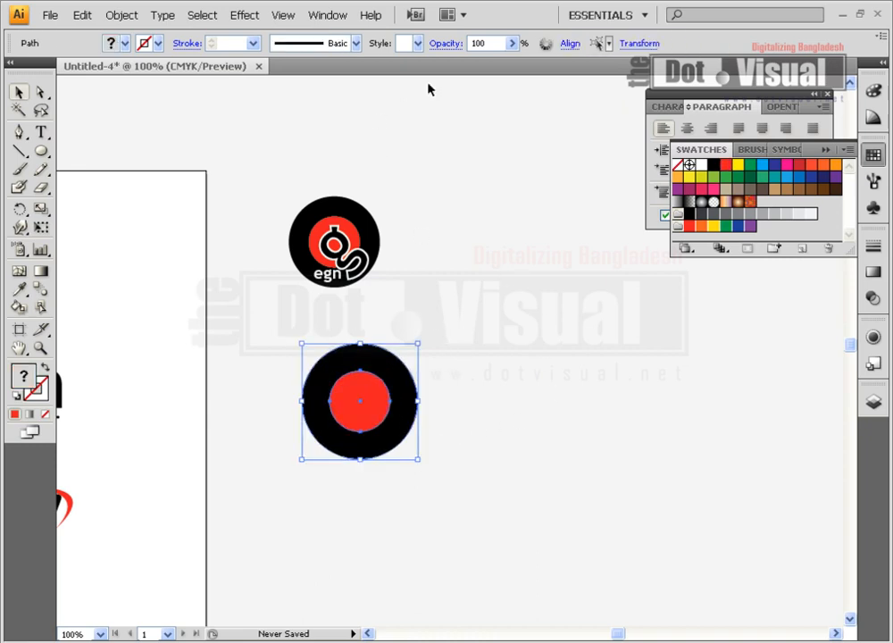
click(577, 44)
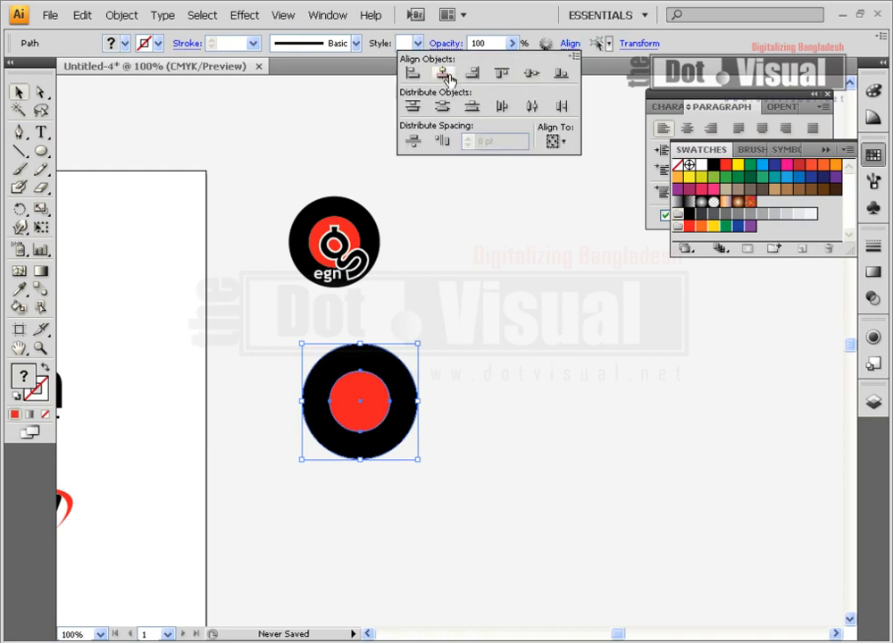
click(531, 82)
click(462, 458)
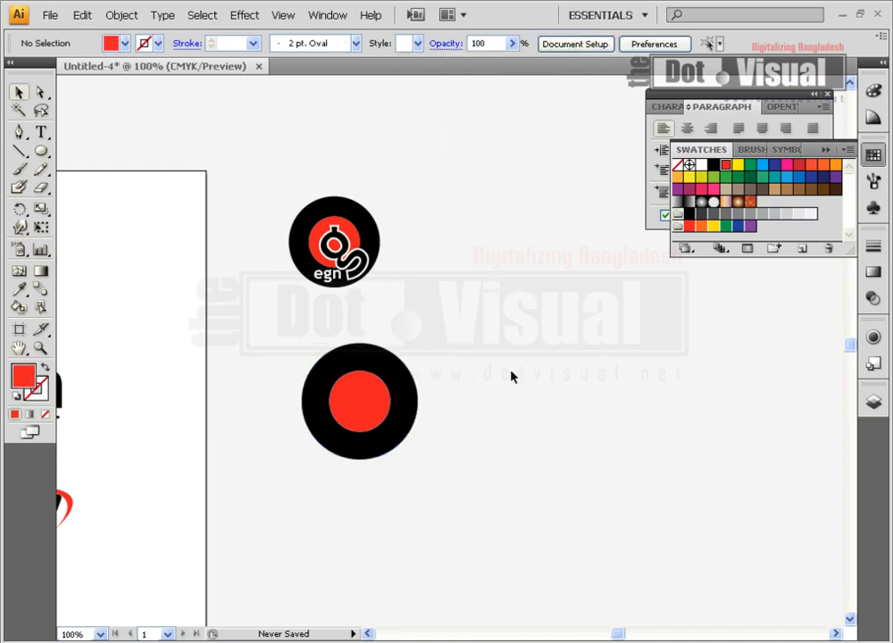
Examine the font, size and stroke of the large letter g in the reference logo.
click(368, 265)
right_click(366, 264)
click(376, 265)
click(345, 257)
click(471, 306)
click(344, 257)
double_click(344, 256)
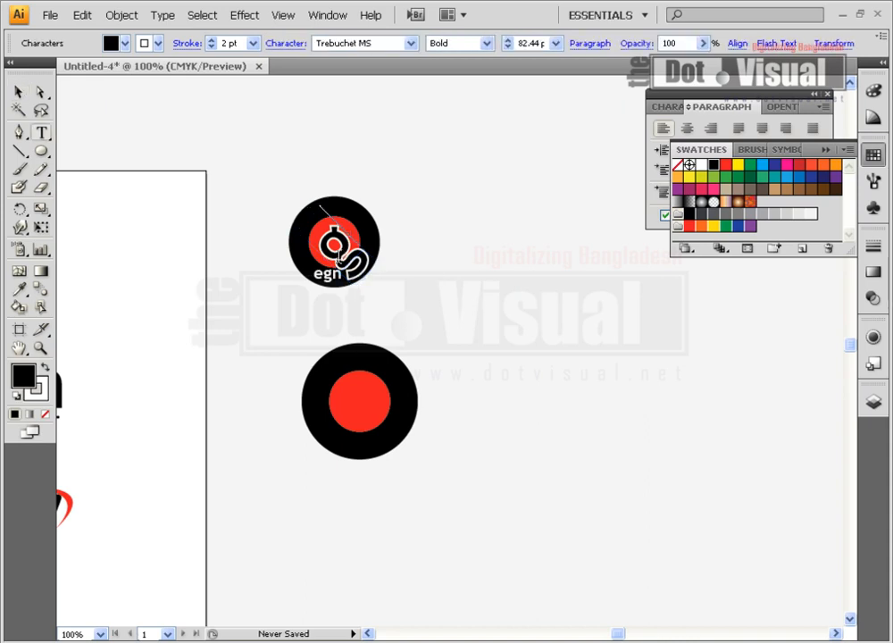
key(ctrl+a)
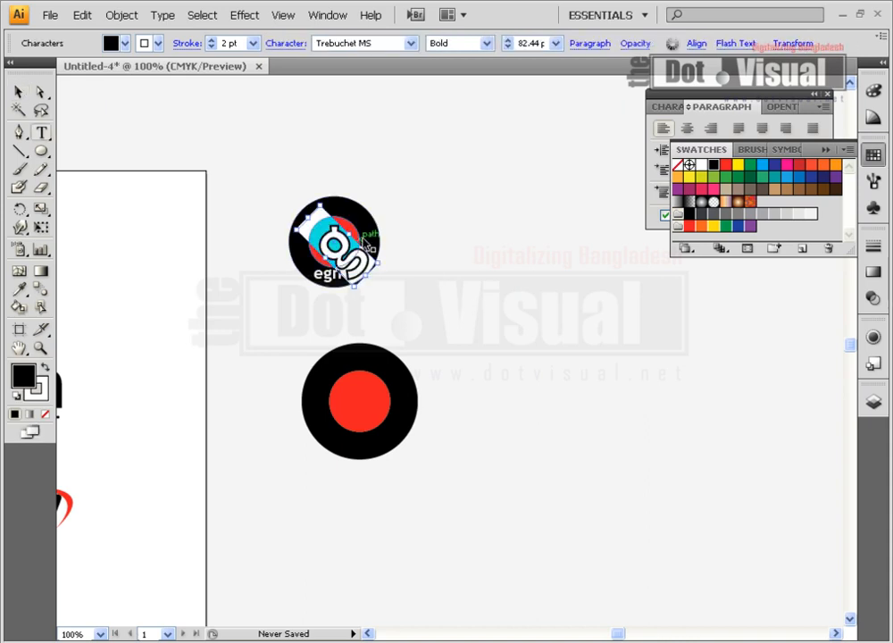
click(19, 93)
click(206, 174)
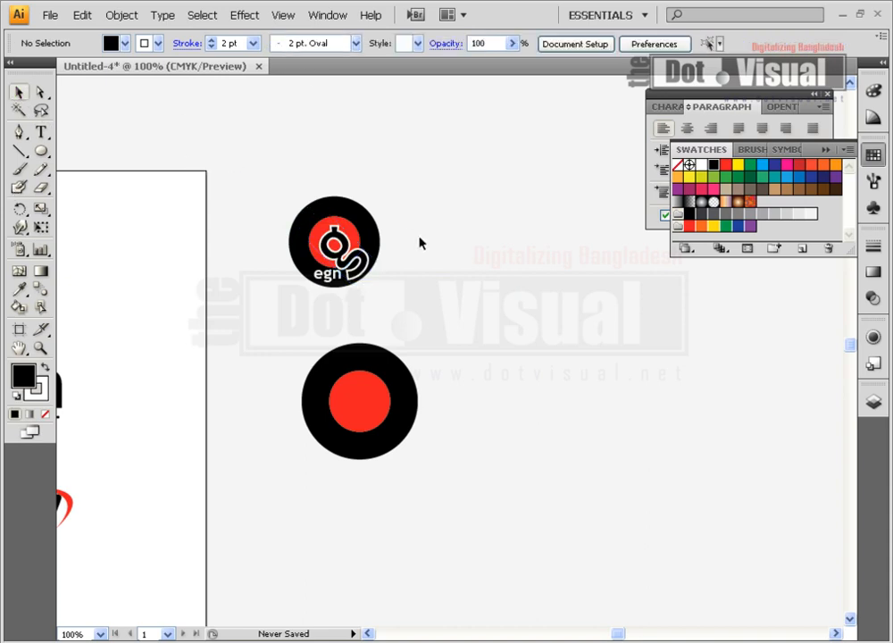
key(t)
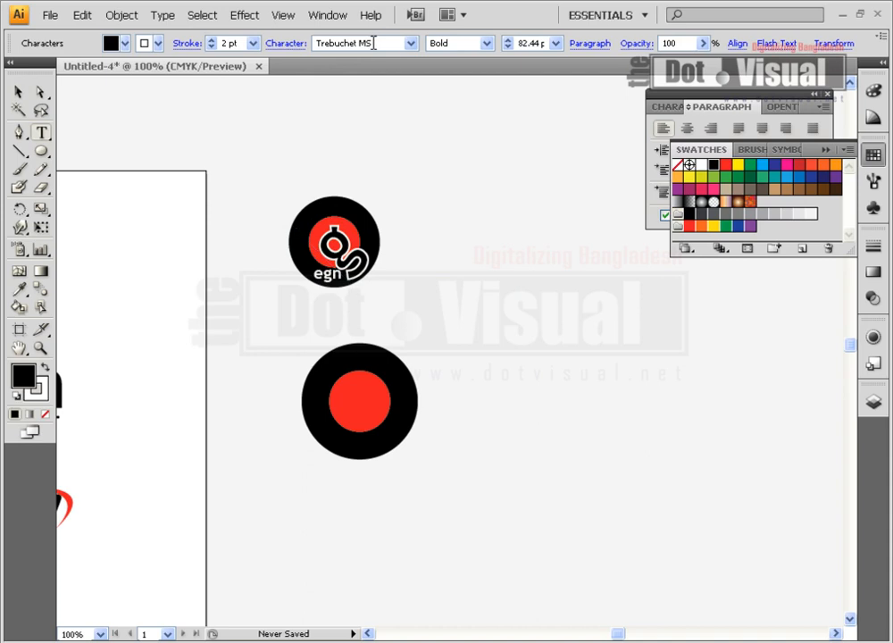
click(18, 92)
click(338, 204)
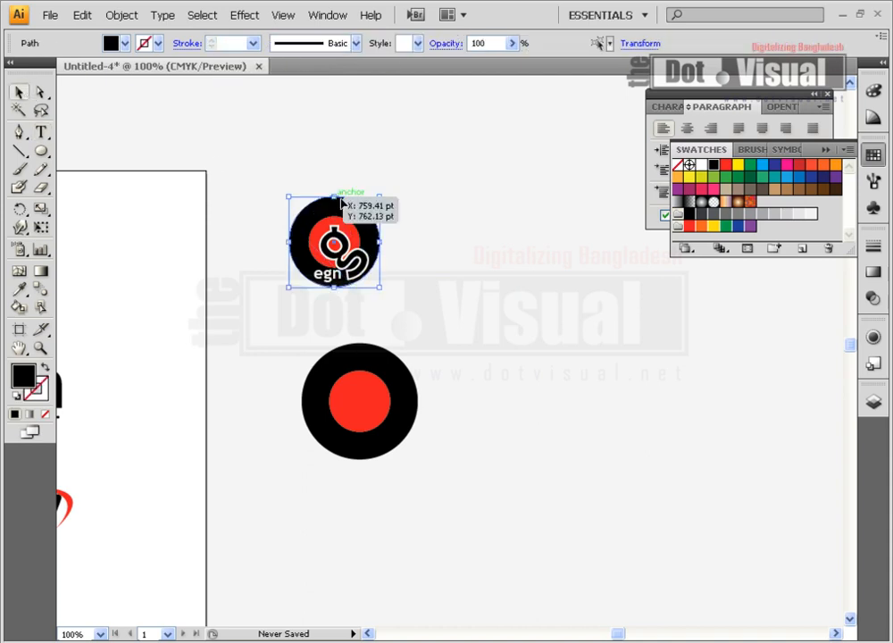
click(478, 343)
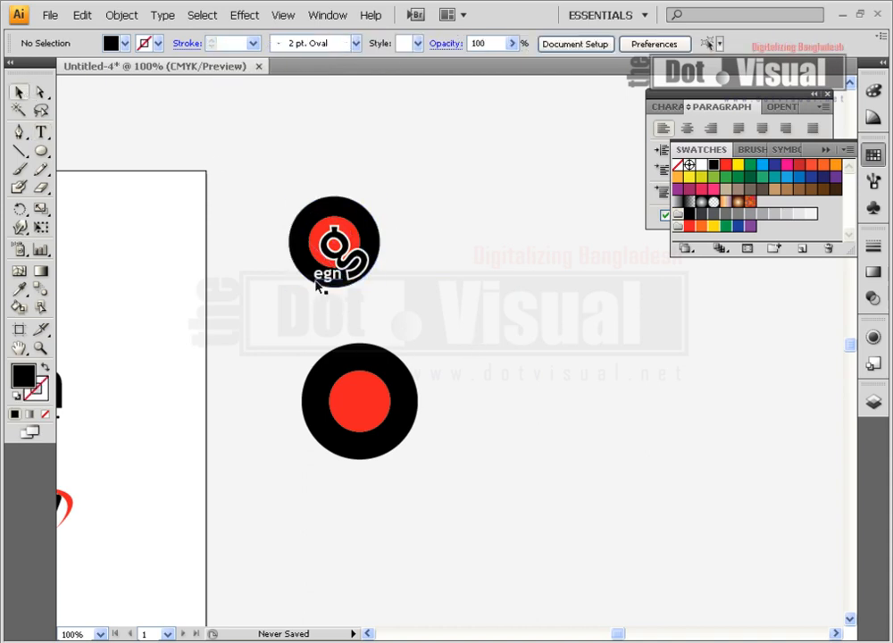
Add a black letter "g" in Trebuchet MS Bold with a 2 pt white stroke beside the reference logo.
click(40, 132)
click(459, 294)
text(g)
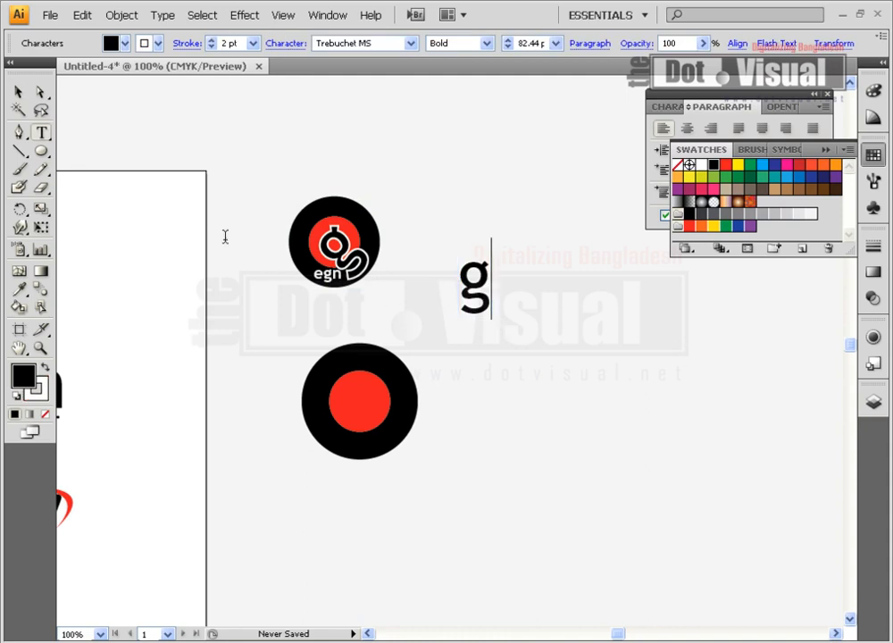
click(17, 92)
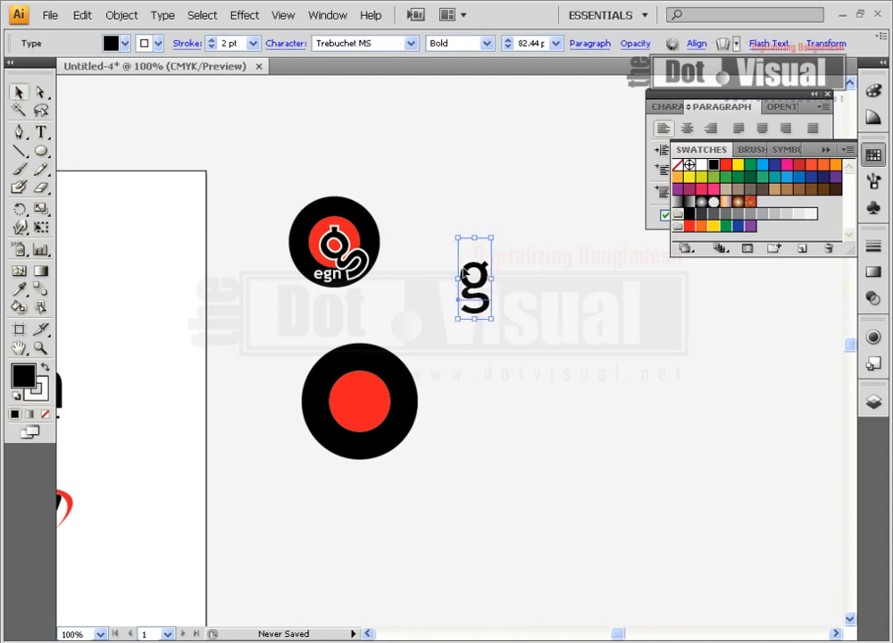
click(873, 93)
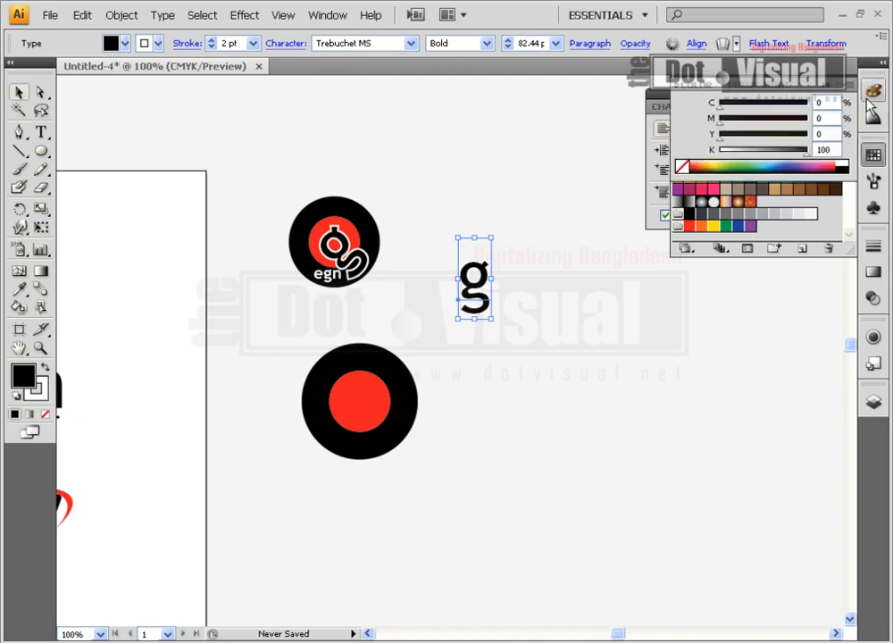
click(697, 114)
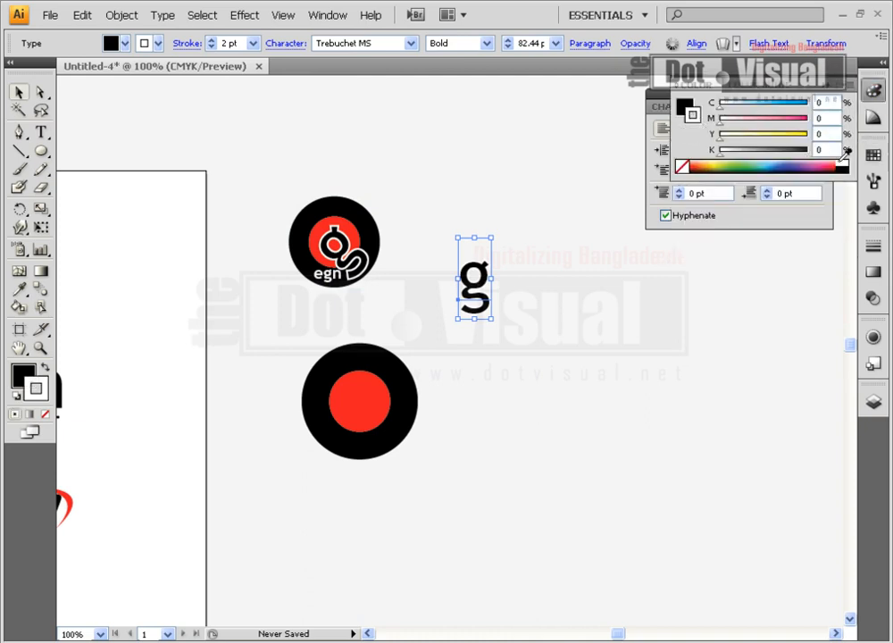
click(683, 105)
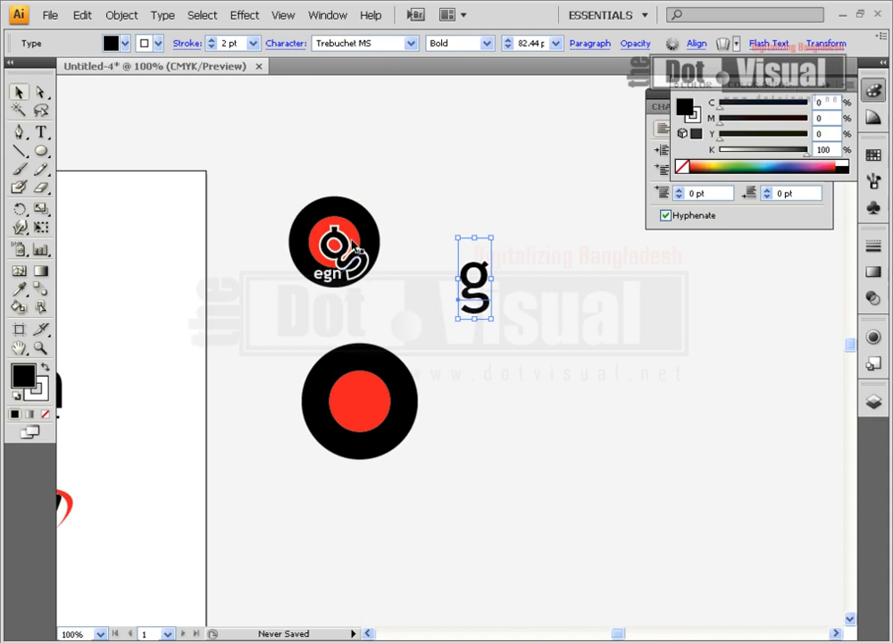
Enlarge the g to about 107 pt, rotate it about 45° counterclockwise and position it over the red circle.
drag(476, 284, 423, 460)
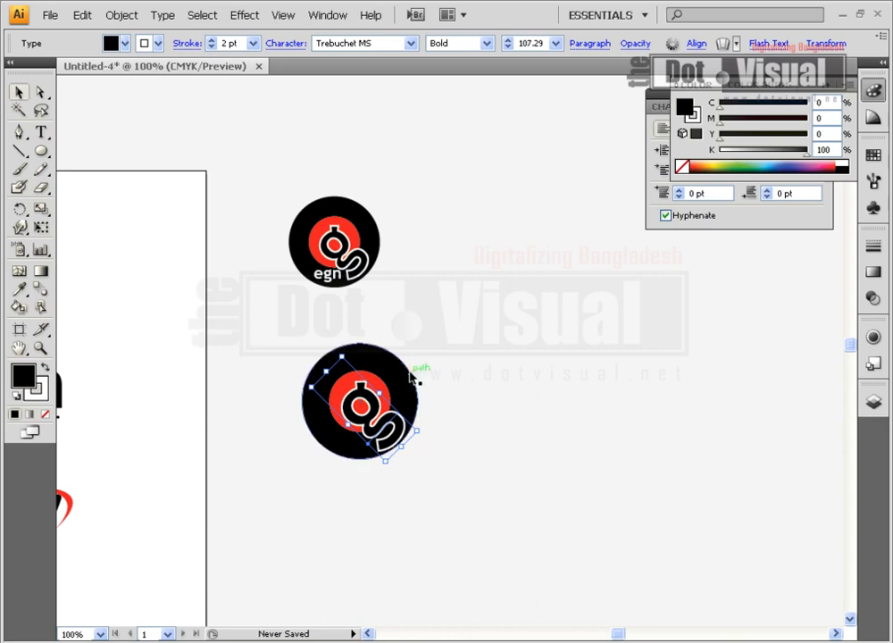
click(461, 463)
drag(399, 430, 399, 434)
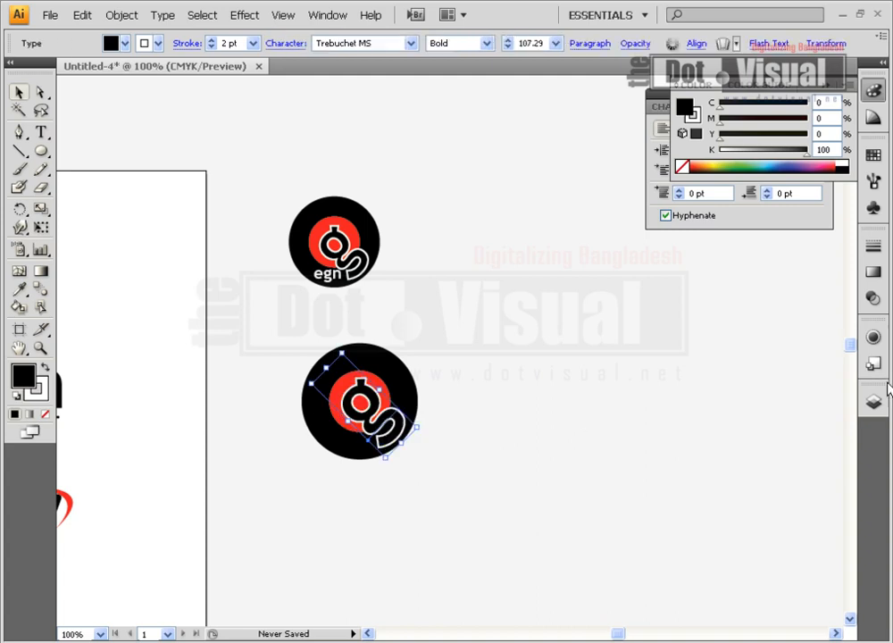
Increase the white stroke on the rotated g to 3 pt.
click(873, 243)
click(753, 261)
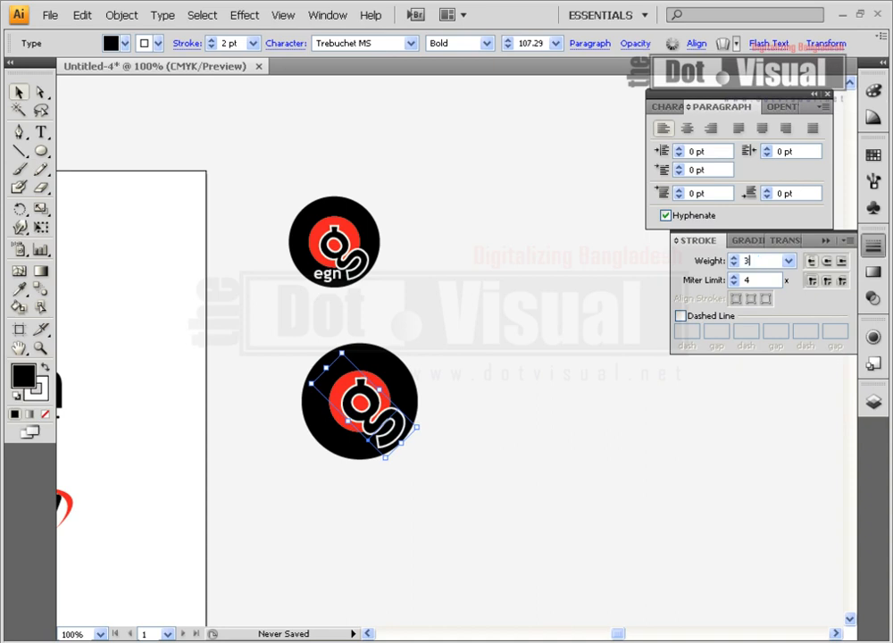
text(3)
key(Return)
click(411, 467)
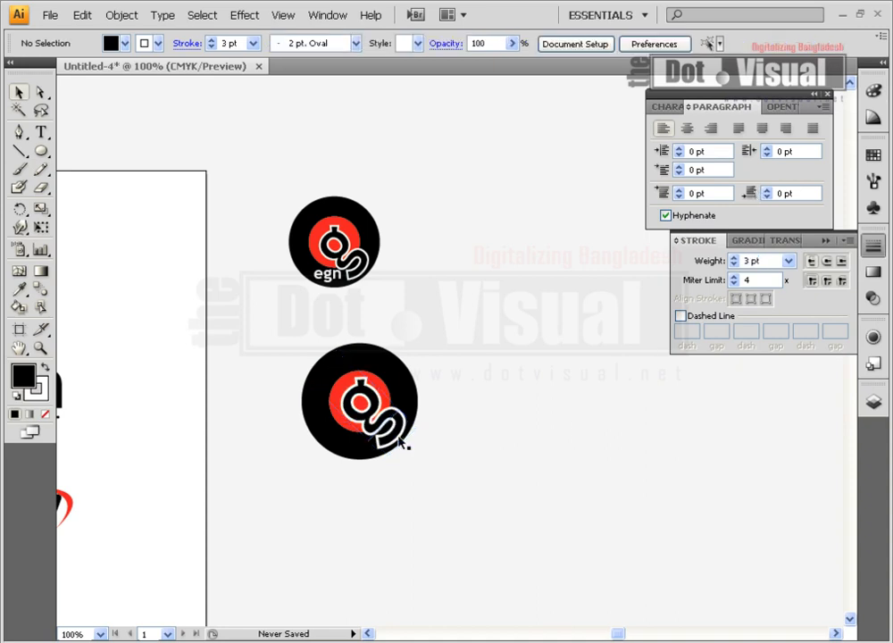
Copy the small white "egn" text from the reference logo onto the lower part of the new logo and bring it to front.
click(340, 279)
drag(339, 281, 366, 453)
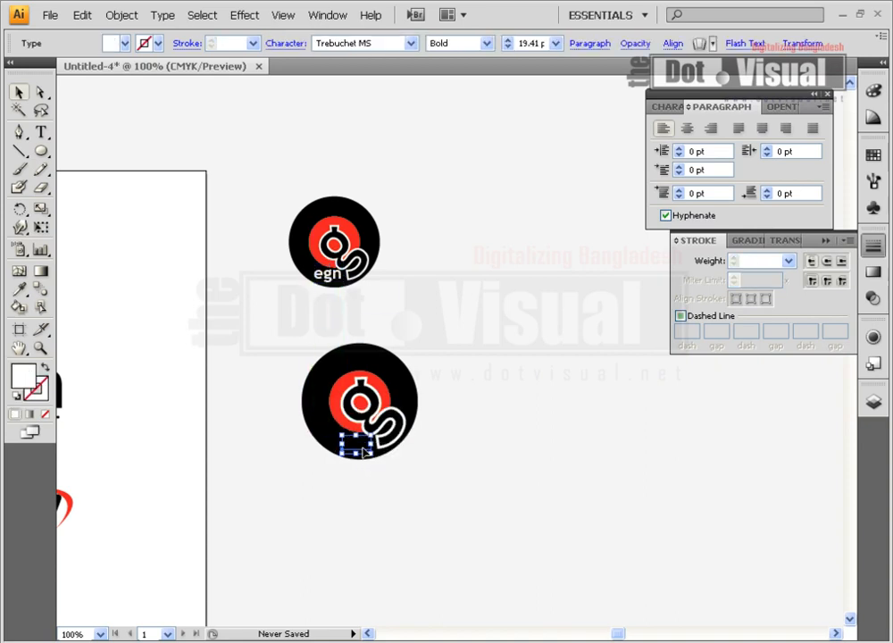
right_click(363, 451)
mouse_move(437, 586)
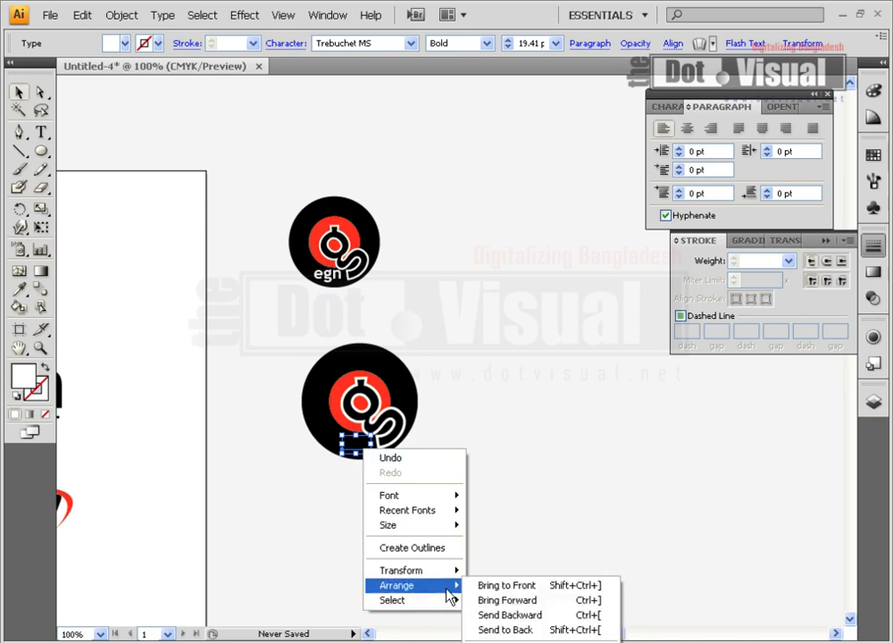
click(513, 587)
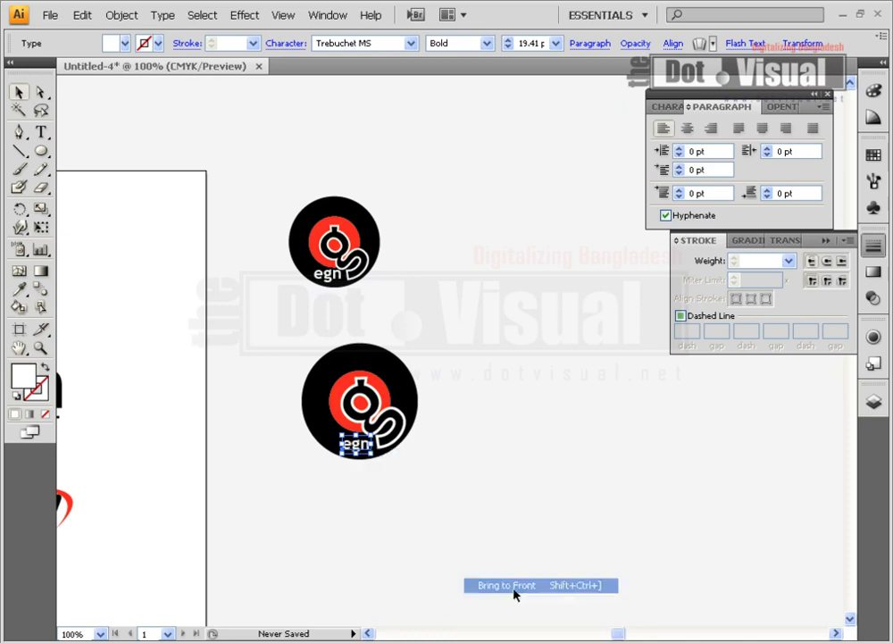
click(41, 132)
drag(351, 444, 375, 445)
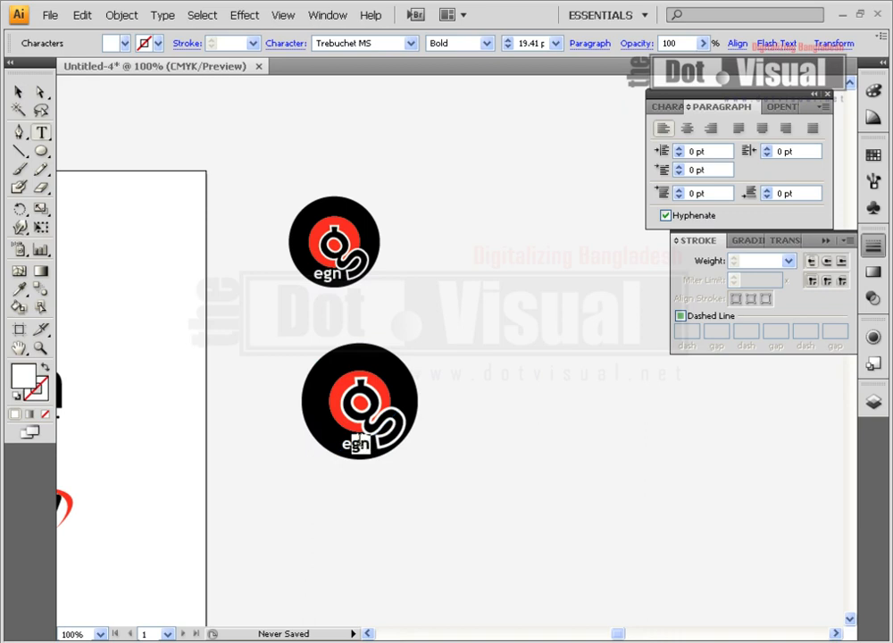
click(18, 91)
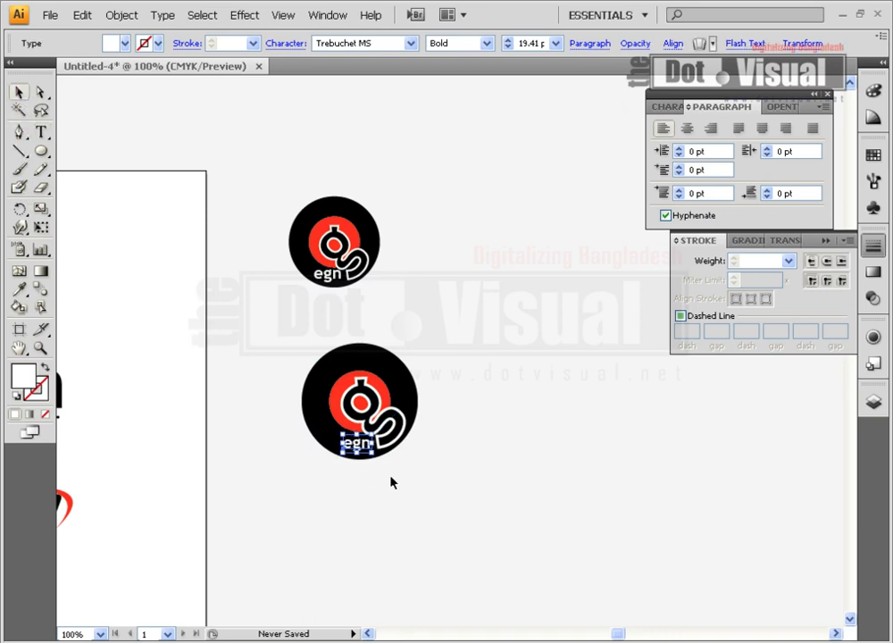
Group all parts of the new round logo and convert its text to outlines.
click(264, 382)
drag(250, 331, 536, 505)
key(ctrl+g)
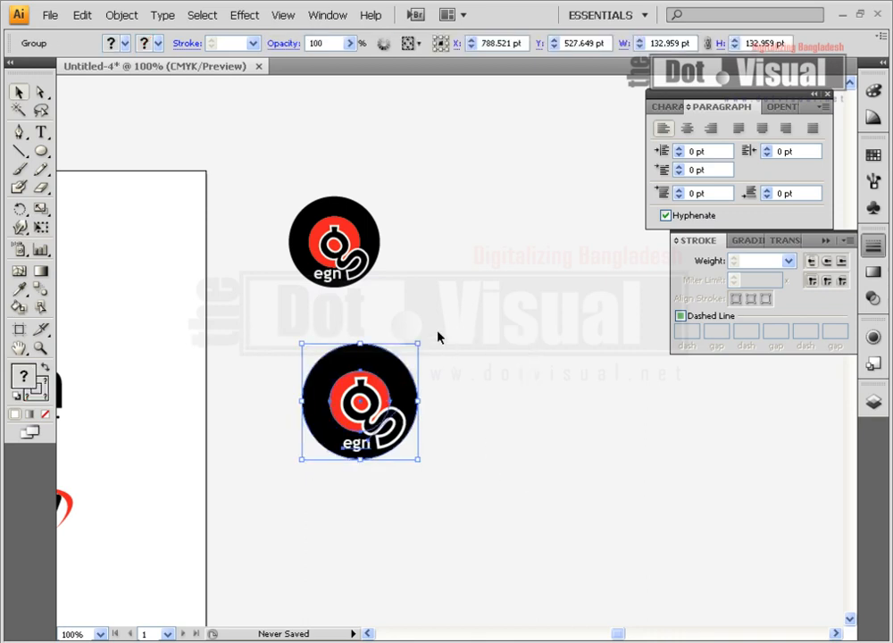
click(163, 16)
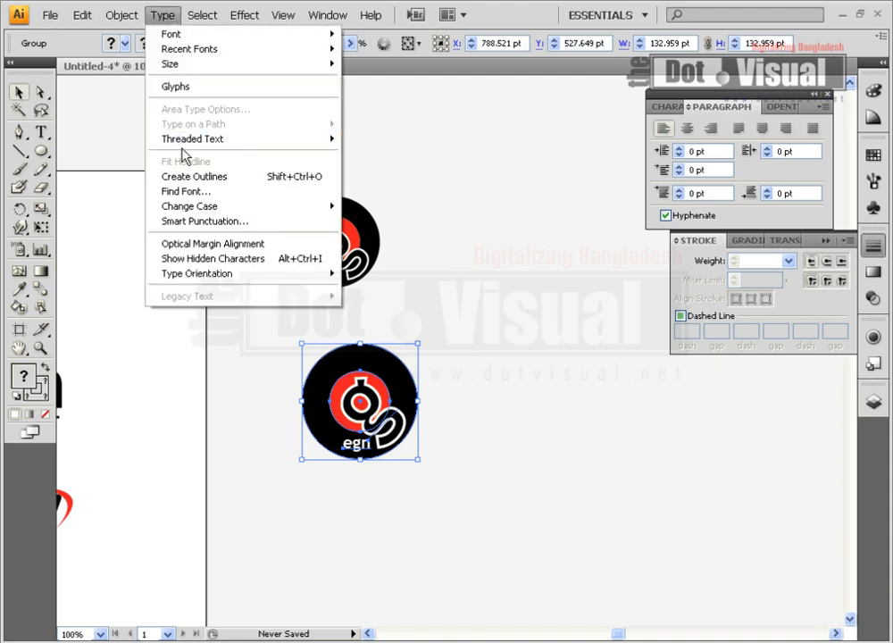
click(189, 178)
click(529, 393)
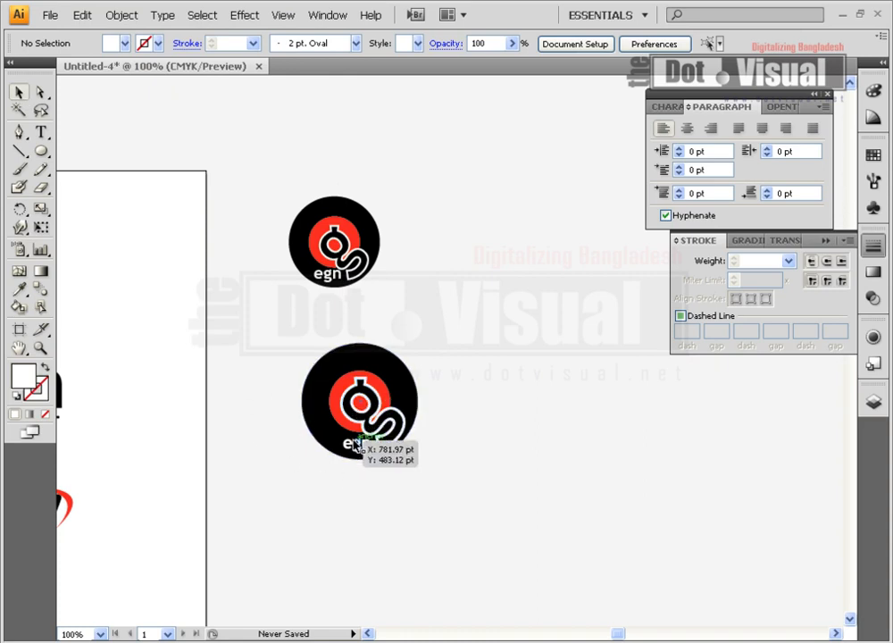
Copy the italic egn logo with the red bar and swoosh off the artboard, below the new round logo.
scroll(375, 505, down, 2)
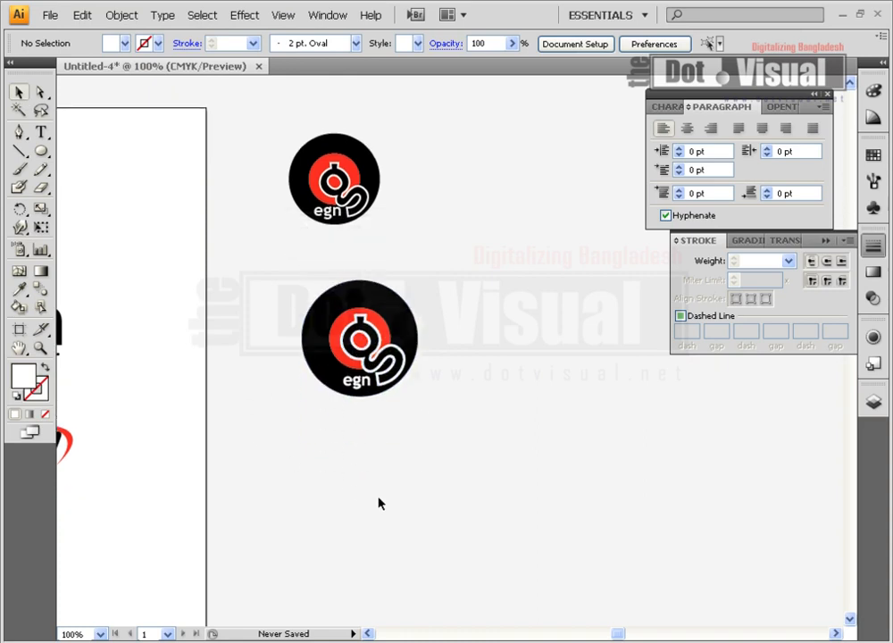
scroll(372, 536, up, 3)
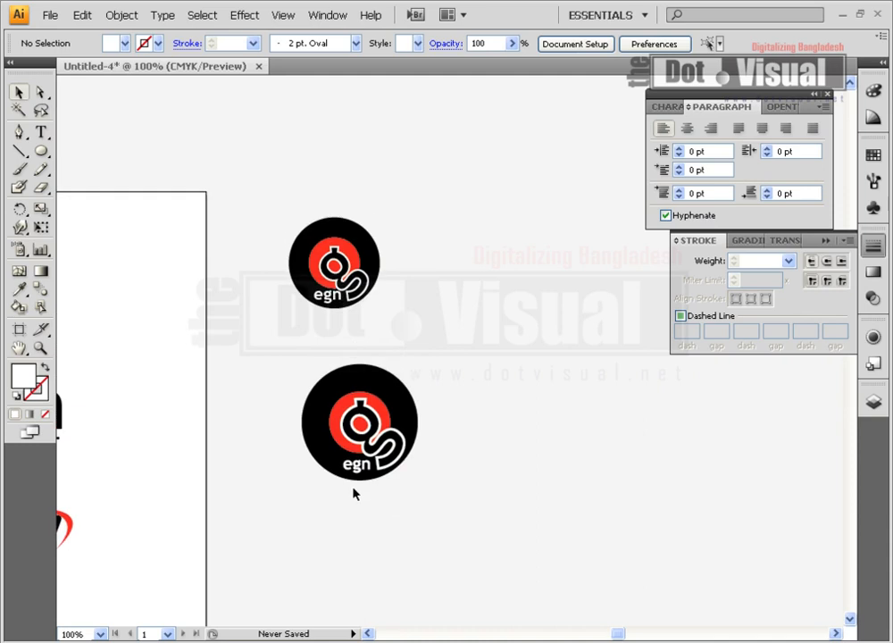
drag(357, 498, 406, 492)
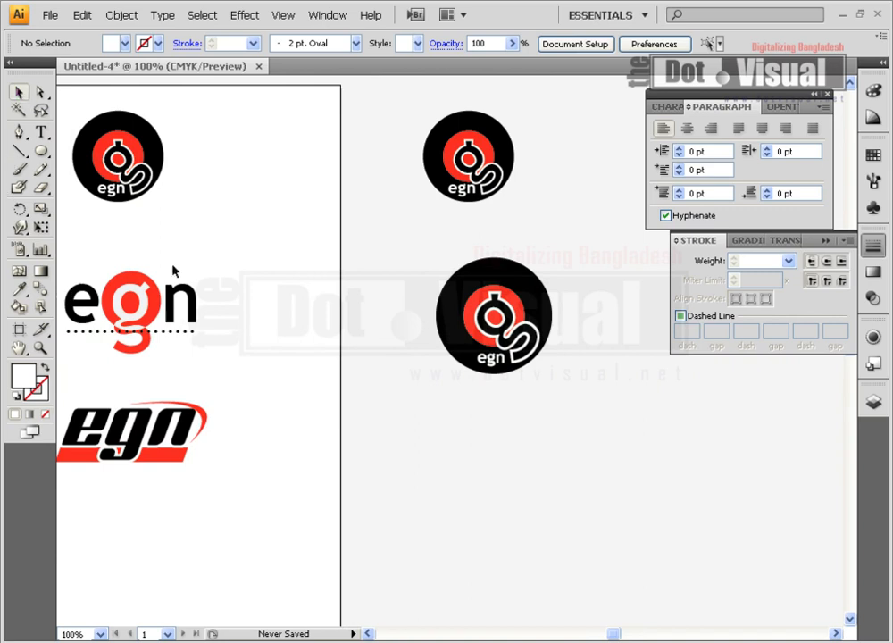
drag(196, 288, 397, 271)
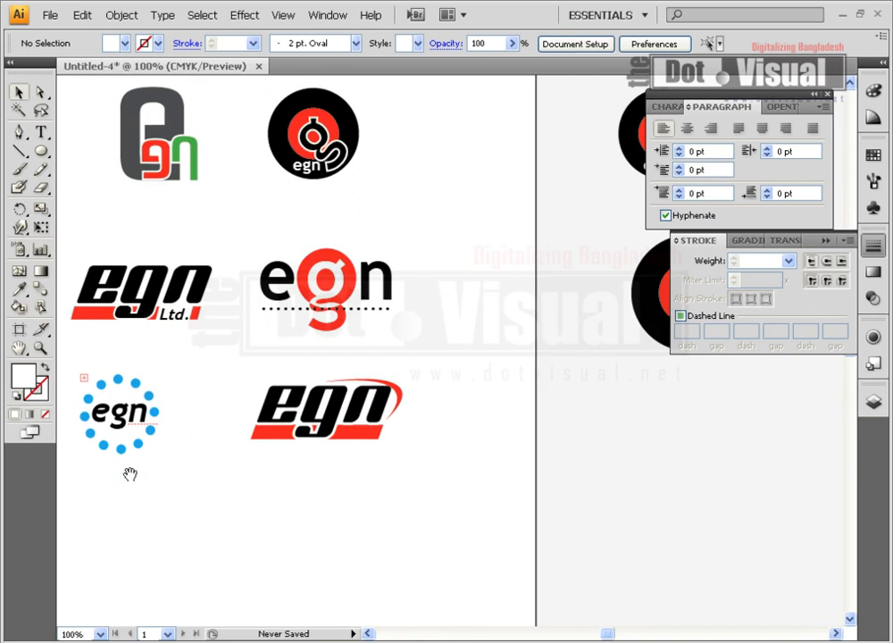
drag(199, 405, 147, 402)
drag(226, 368, 156, 390)
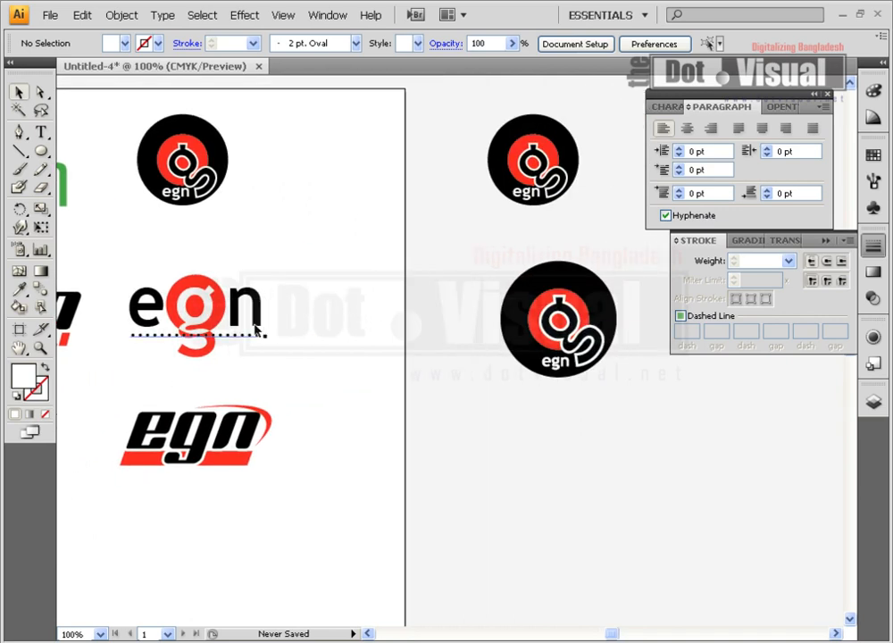
drag(310, 419, 164, 385)
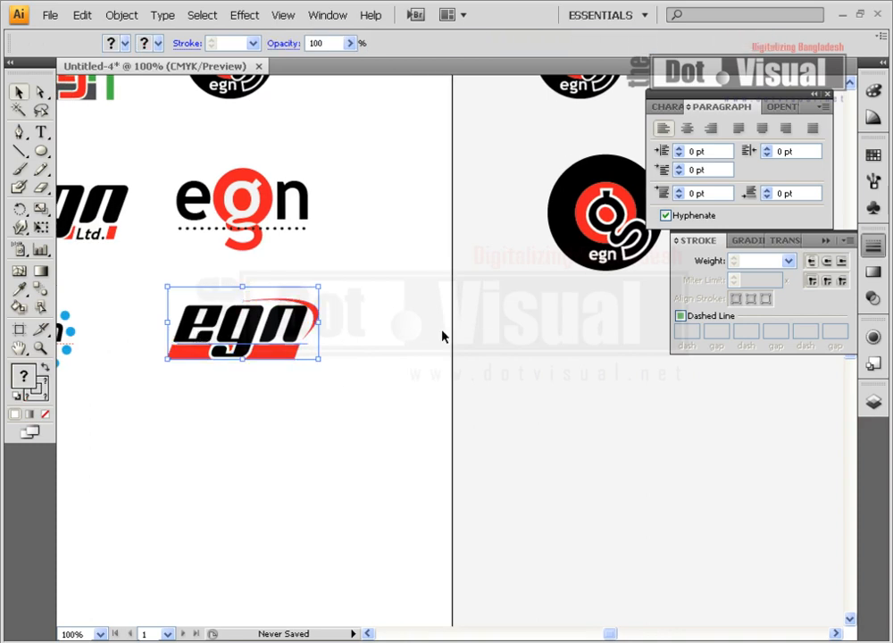
click(384, 309)
drag(372, 294, 163, 385)
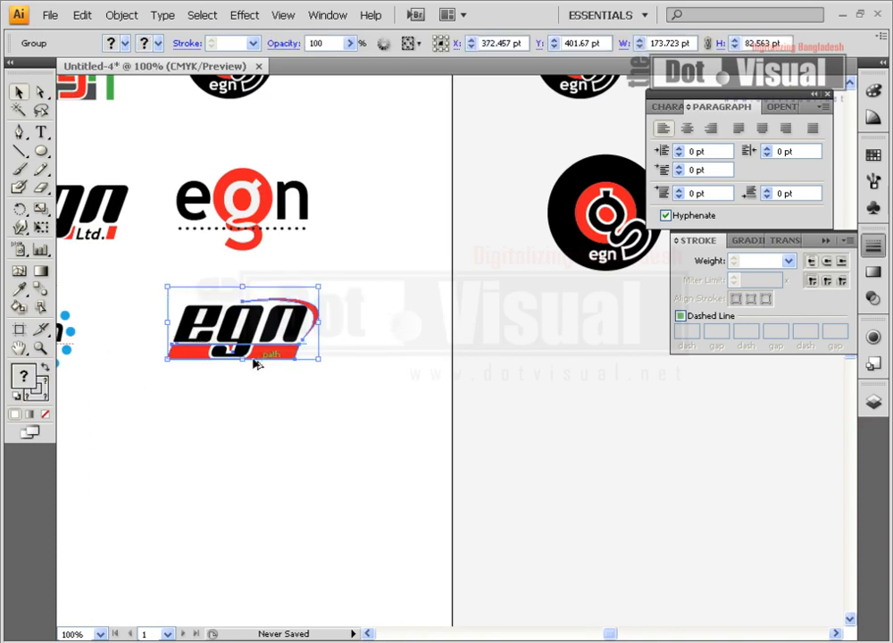
drag(264, 358, 390, 355)
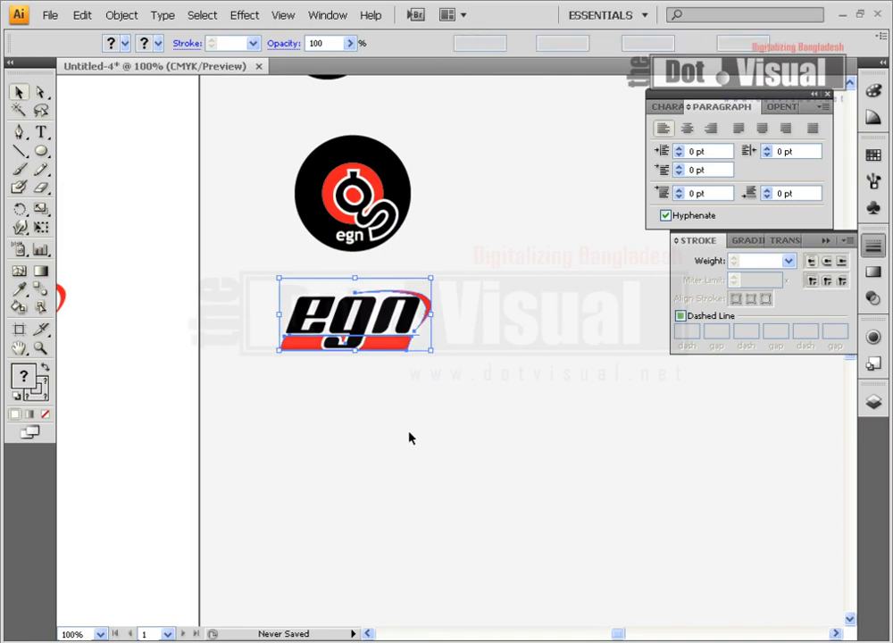
click(407, 434)
Ungroup the copied italic egn logo and place a duplicate of its black wordmark directly below it.
scroll(404, 428, down, 2)
click(40, 348)
click(353, 269)
drag(487, 325, 380, 222)
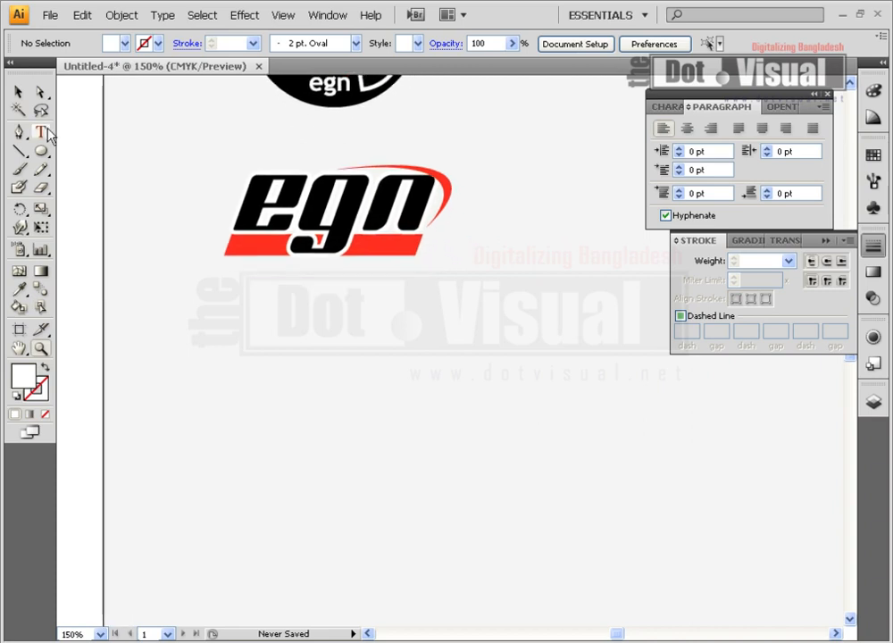
click(20, 93)
click(353, 211)
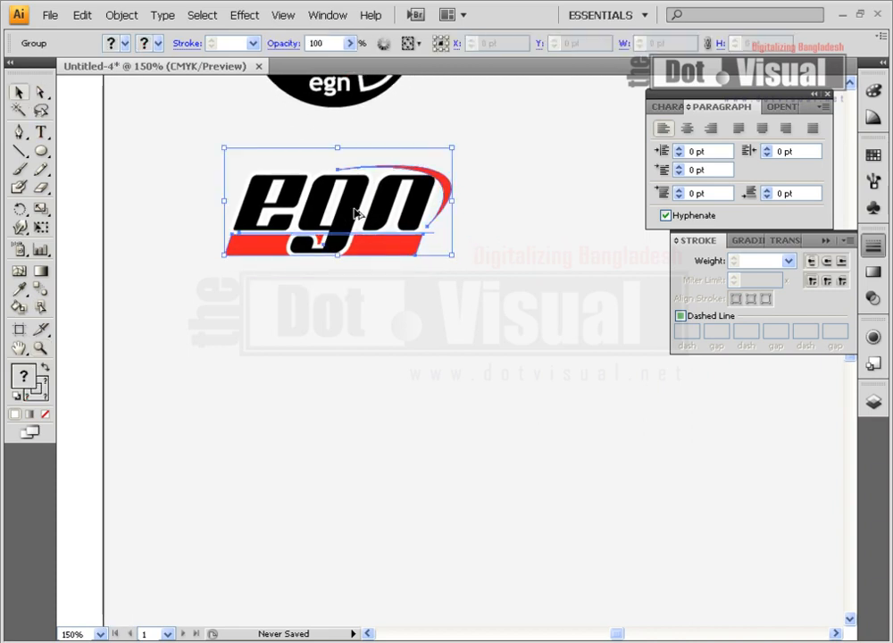
right_click(355, 211)
click(386, 268)
click(362, 344)
click(341, 215)
drag(341, 215, 343, 396)
click(353, 461)
Retype the duplicated wordmark as "egn", keeping the BN Jinx Regular font.
key(t)
double_click(411, 381)
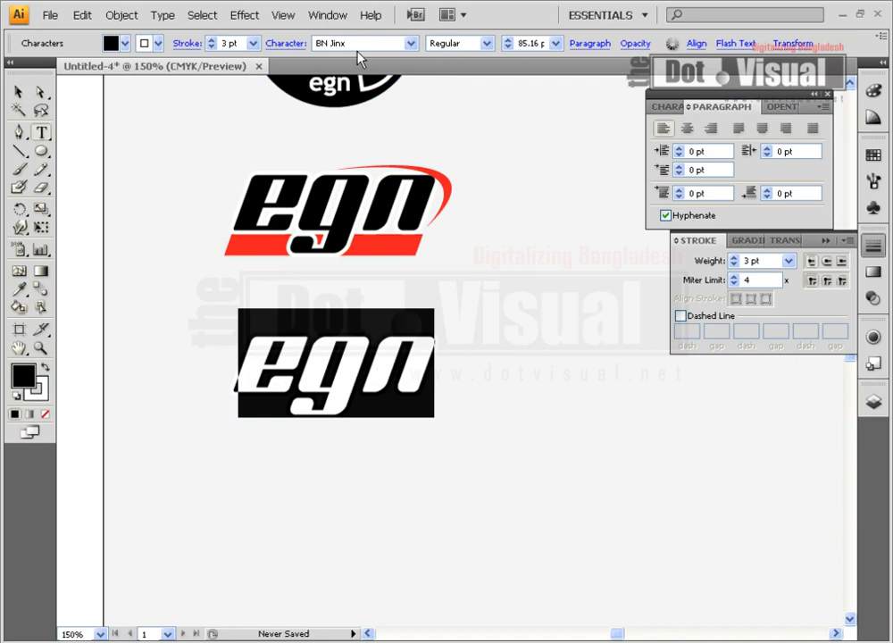
drag(256, 374, 429, 368)
text(e)
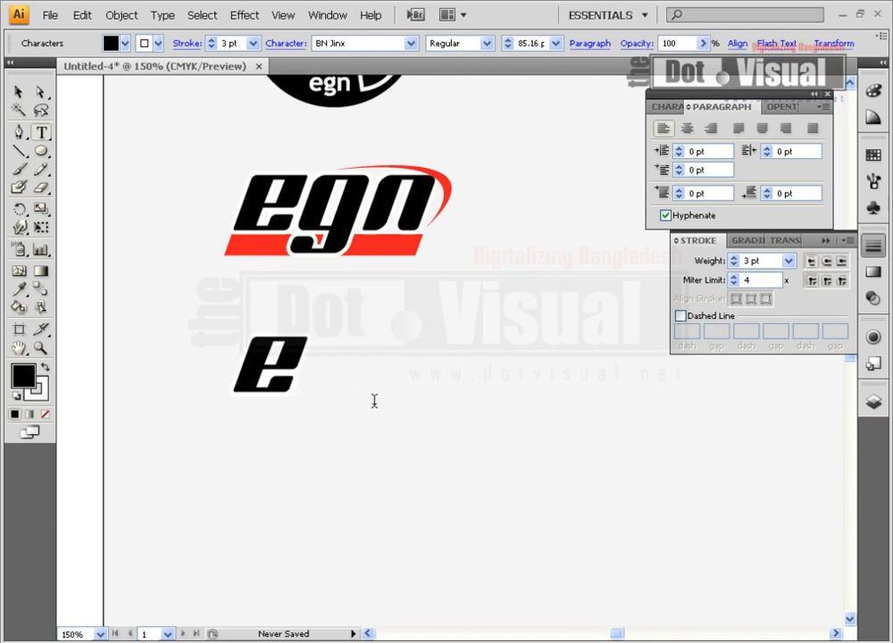
text(gn)
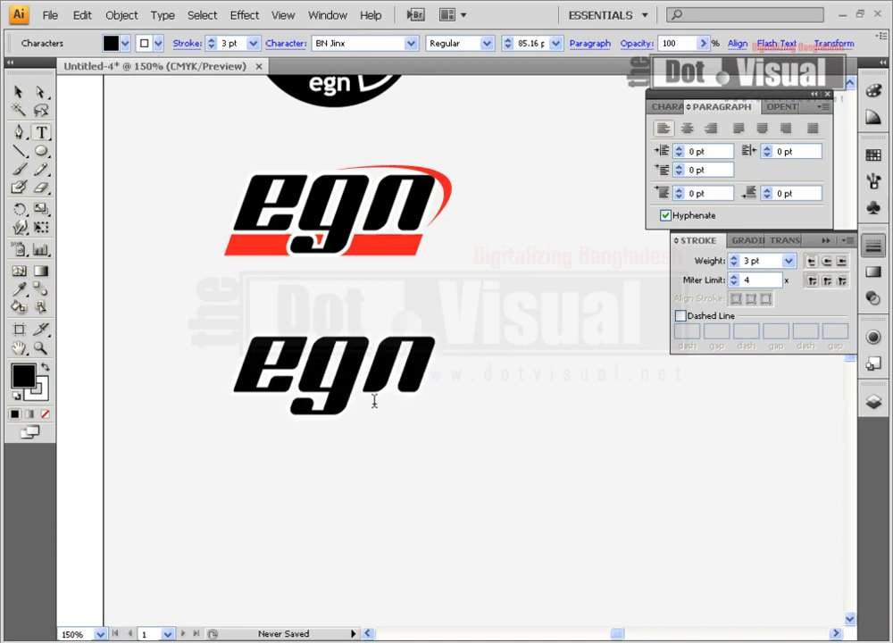
click(18, 91)
Examine the stroke colour, fill colour and stroke weight of the new egn wordmark.
key(F6)
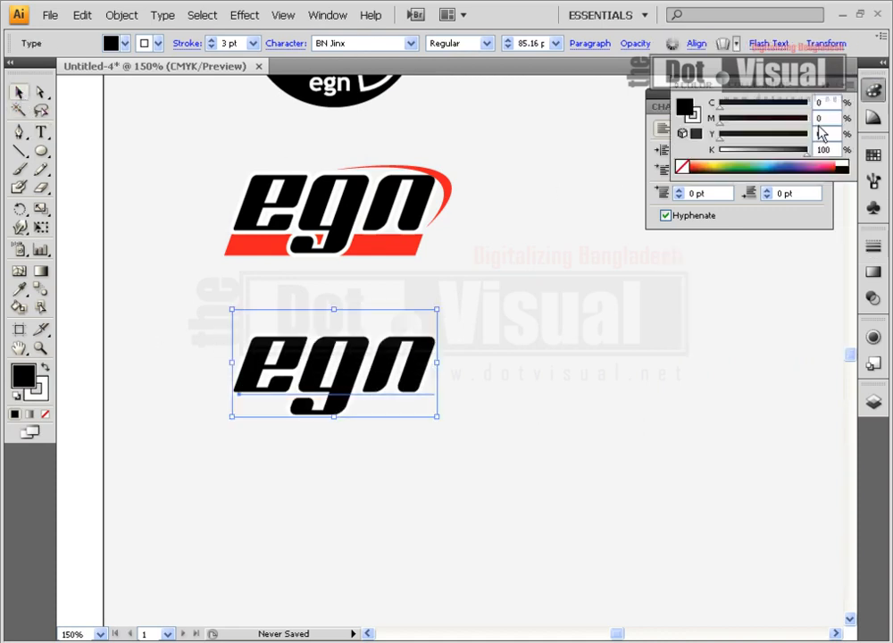
click(693, 116)
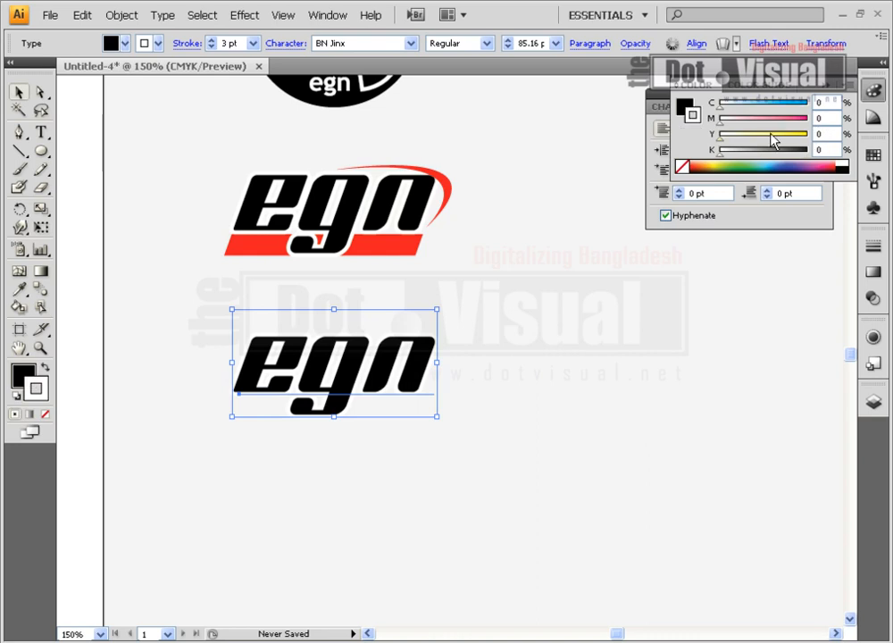
click(682, 106)
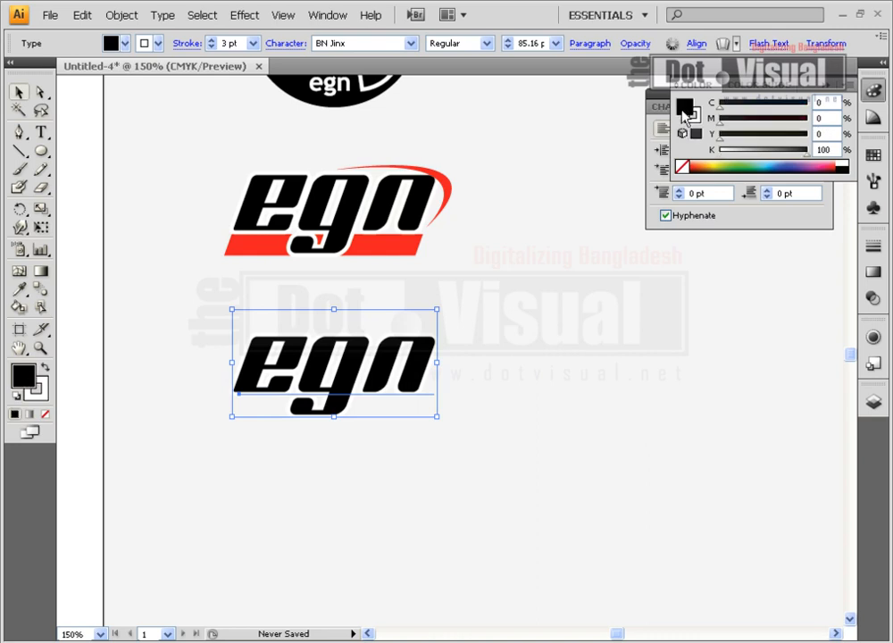
click(875, 249)
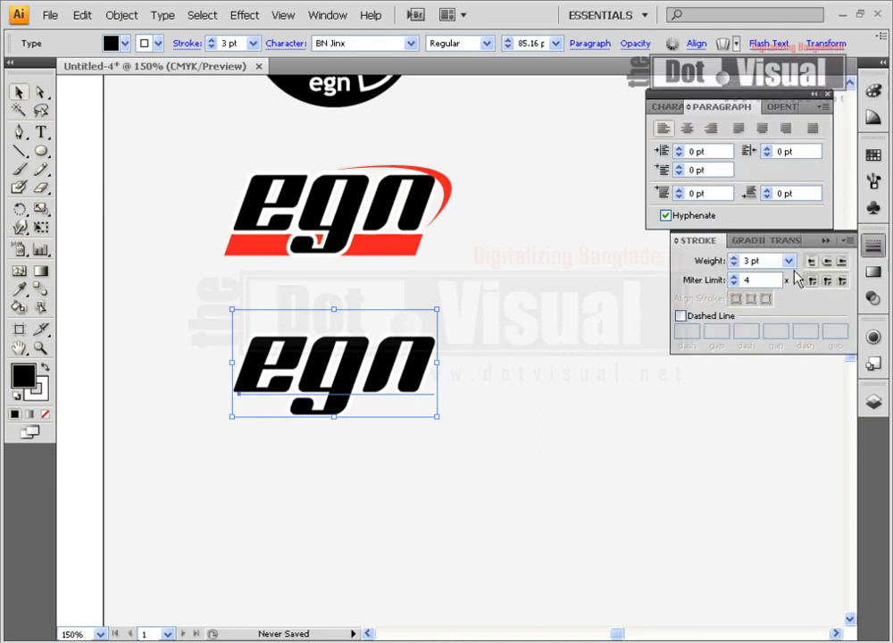
click(521, 368)
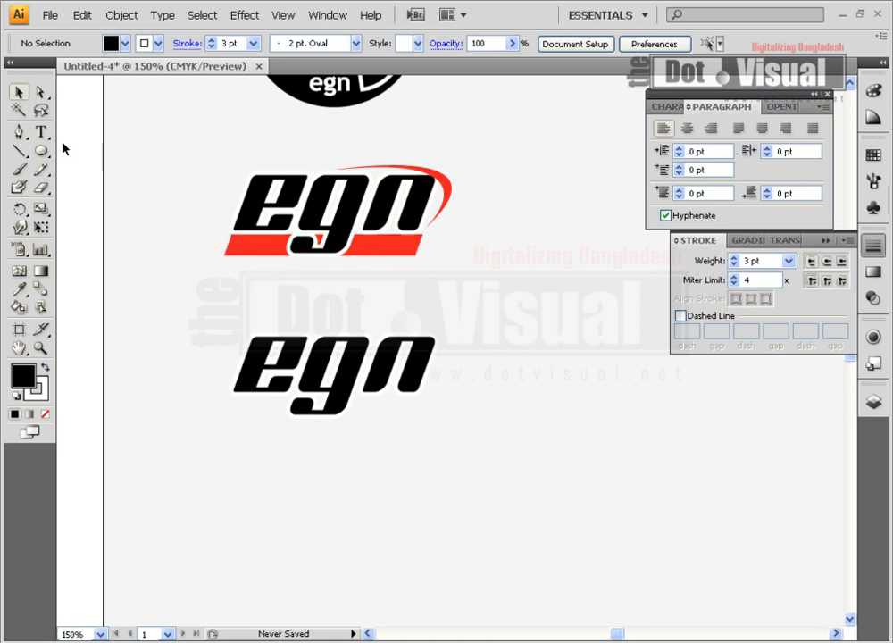
Draw a long, thin rectangle across the width of the new wordmark, just beneath the letters e and n.
click(41, 151)
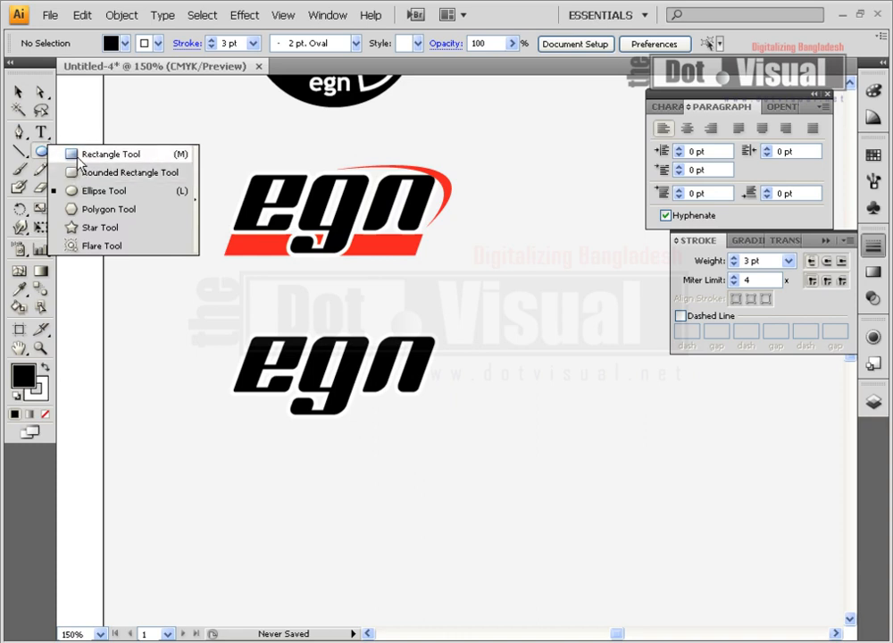
click(94, 155)
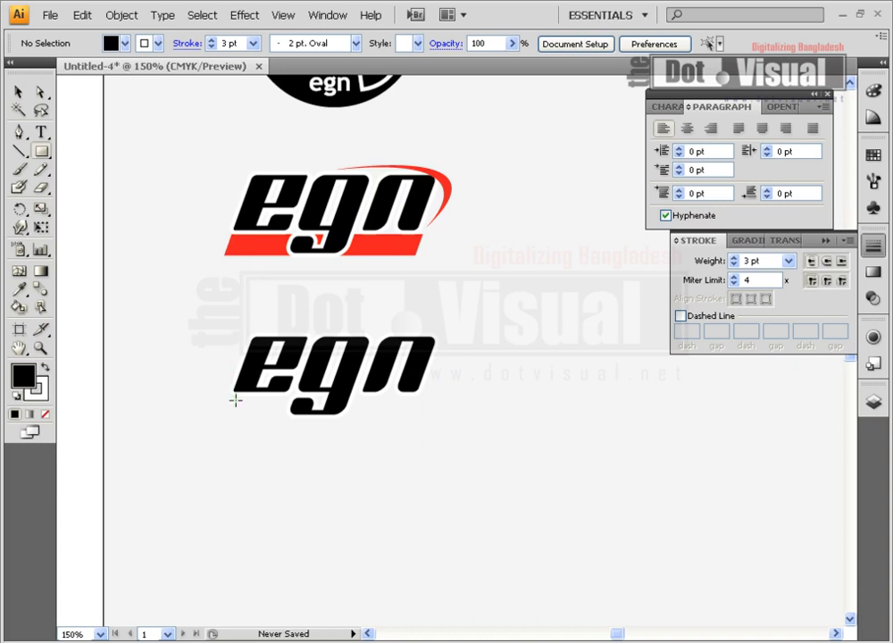
drag(232, 397, 420, 420)
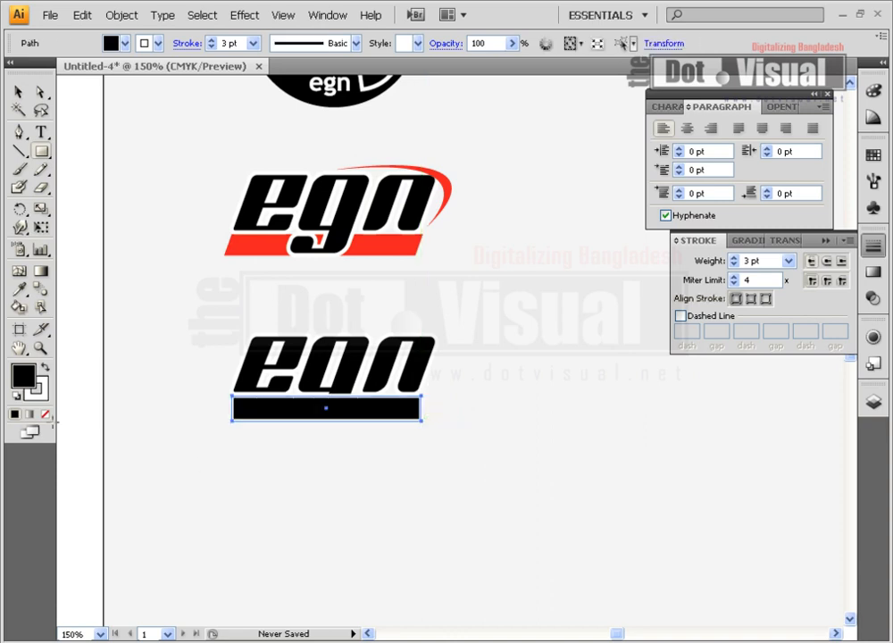
Remove the new rectangle's stroke and fill it with the red swatch.
click(17, 92)
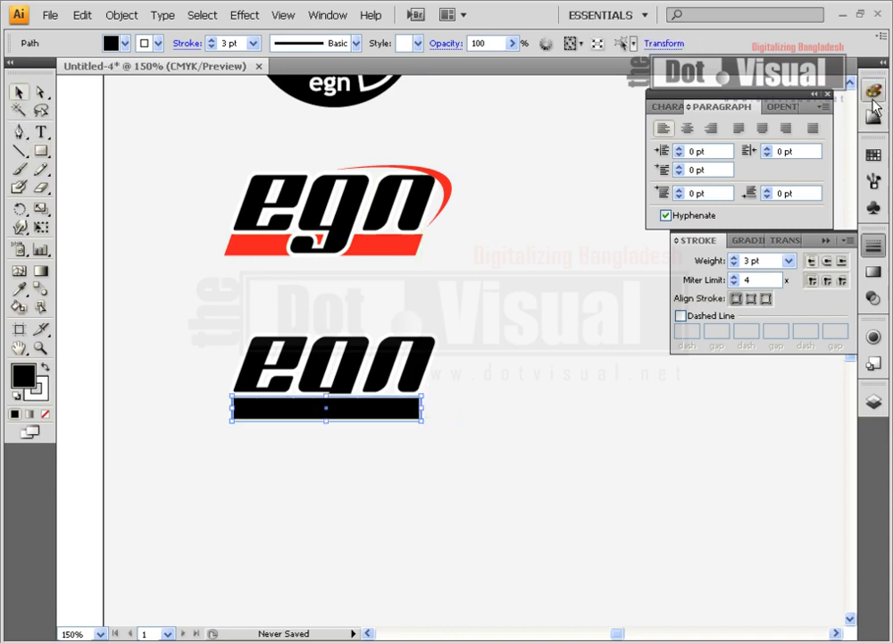
key(F6)
click(693, 116)
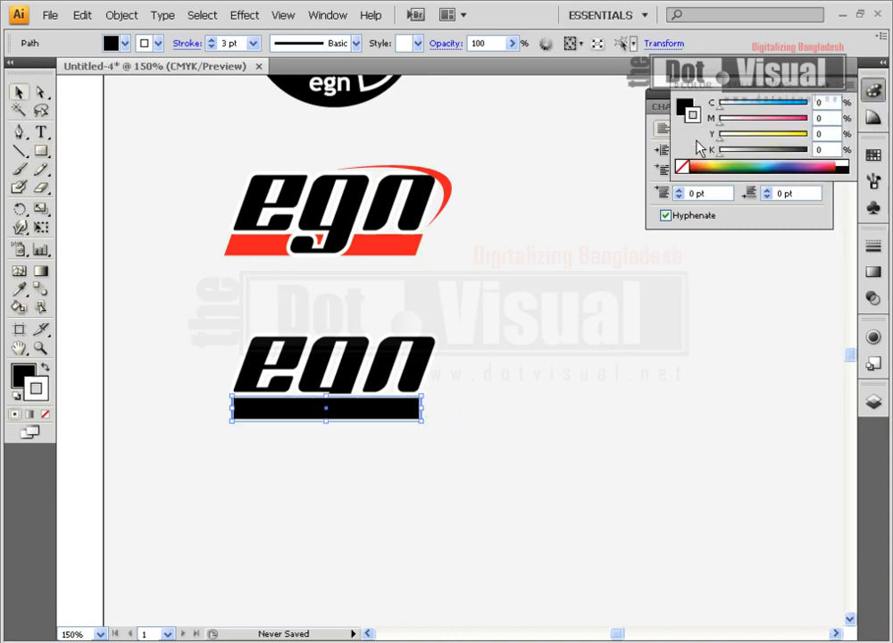
click(683, 167)
click(690, 107)
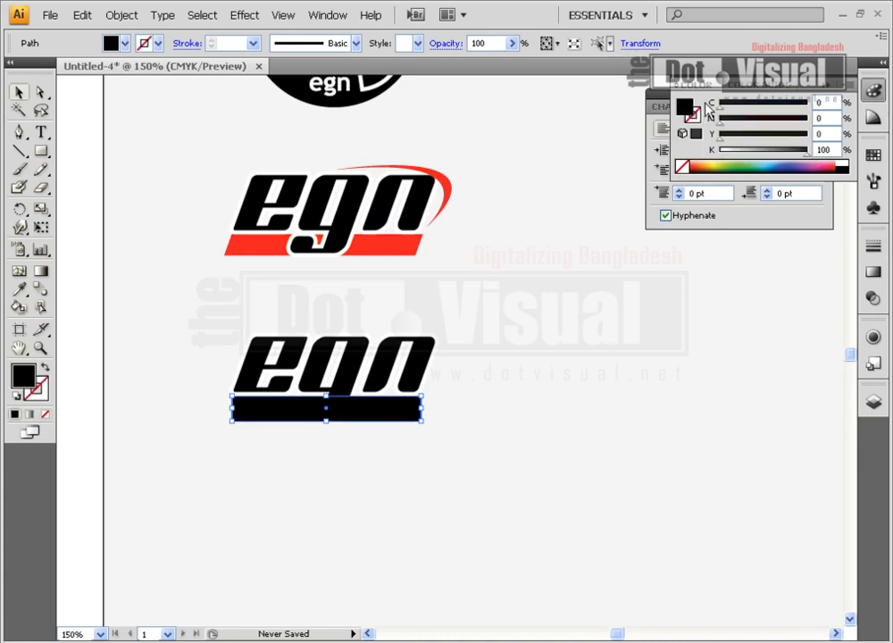
click(872, 154)
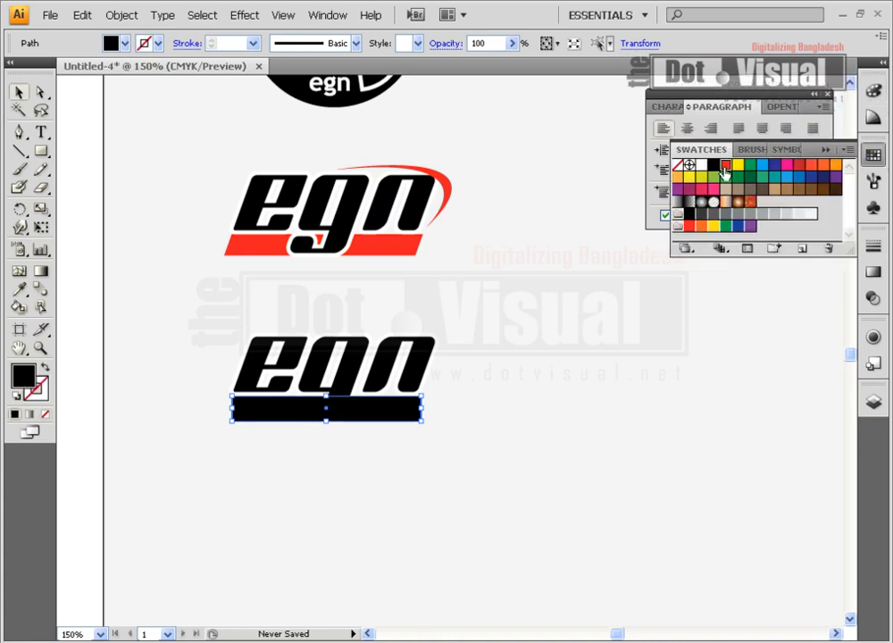
click(724, 166)
click(487, 391)
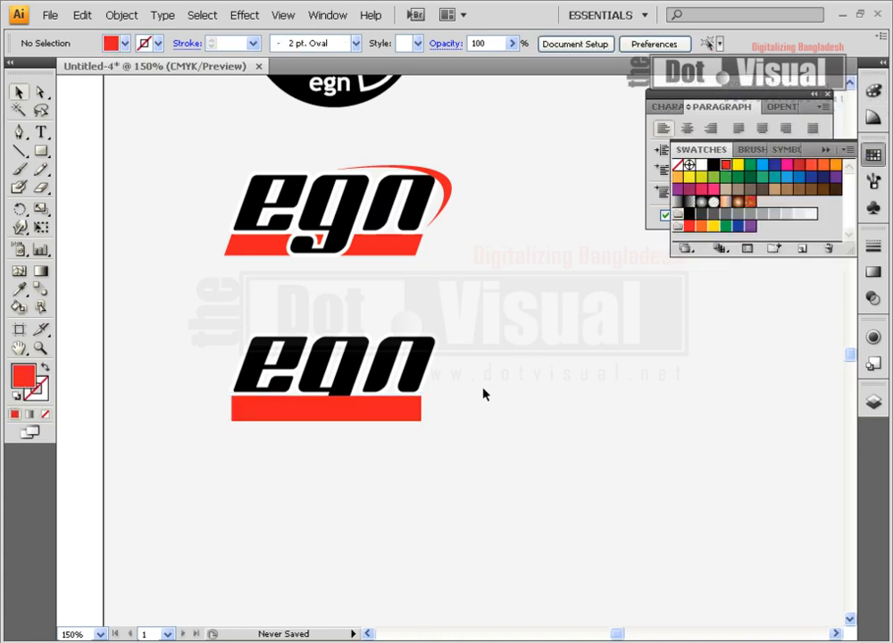
Bring the new egn wordmark in front of the red bar so the g's tail overlaps it.
click(357, 413)
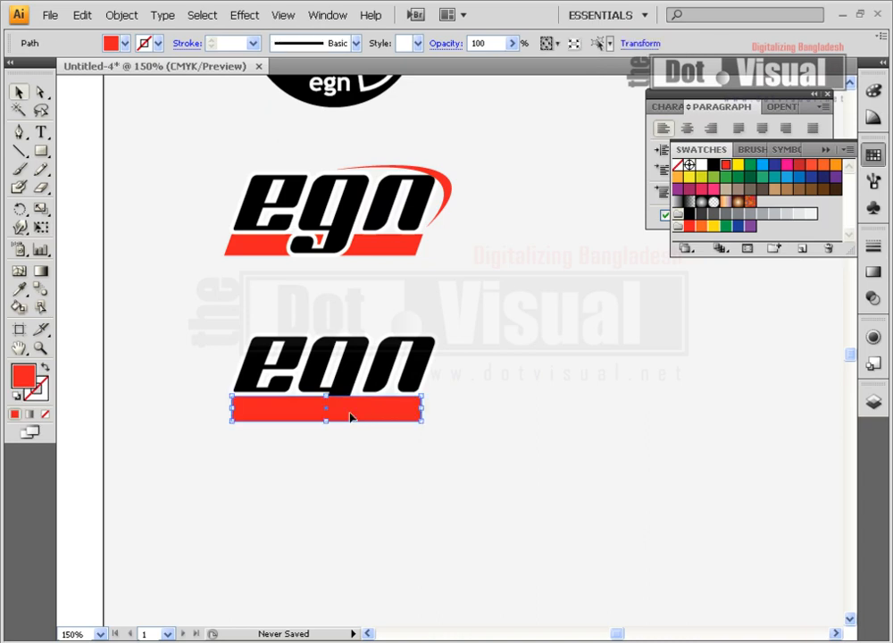
click(323, 355)
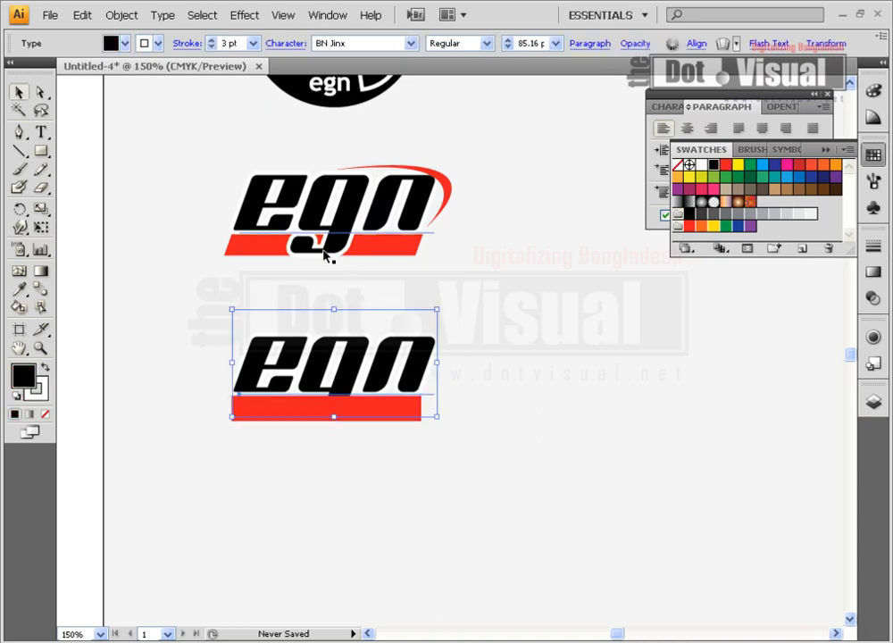
right_click(343, 379)
click(358, 301)
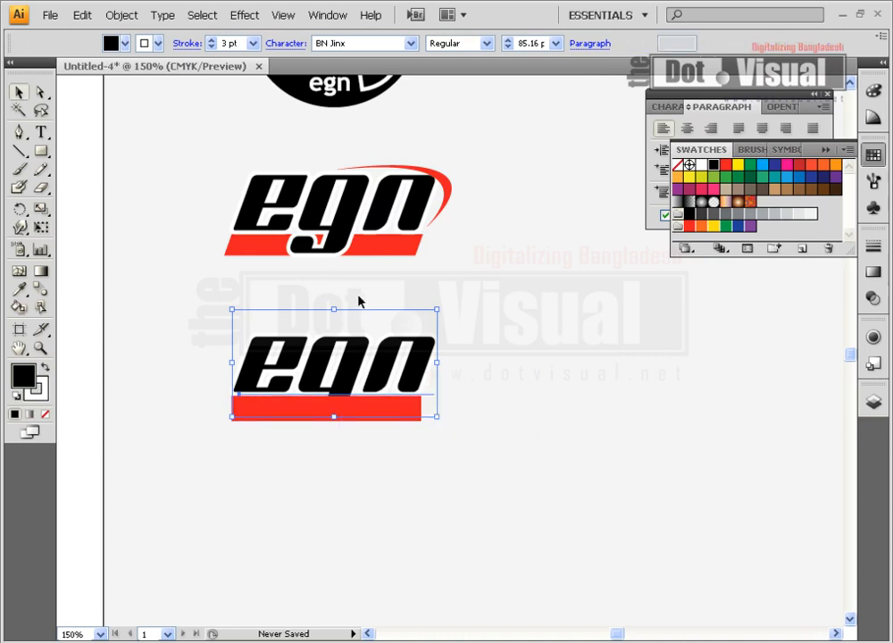
right_click(354, 355)
mouse_move(420, 491)
click(506, 492)
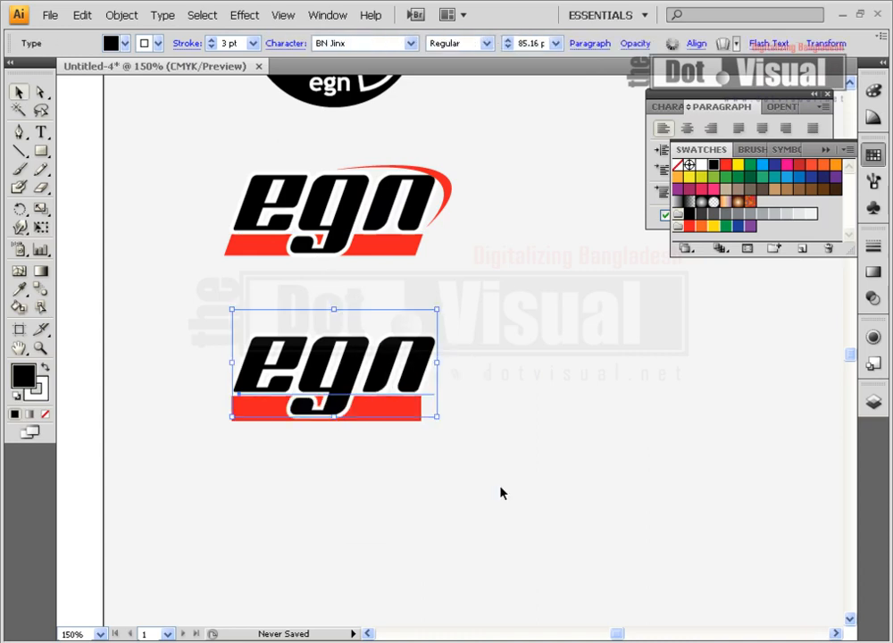
click(354, 443)
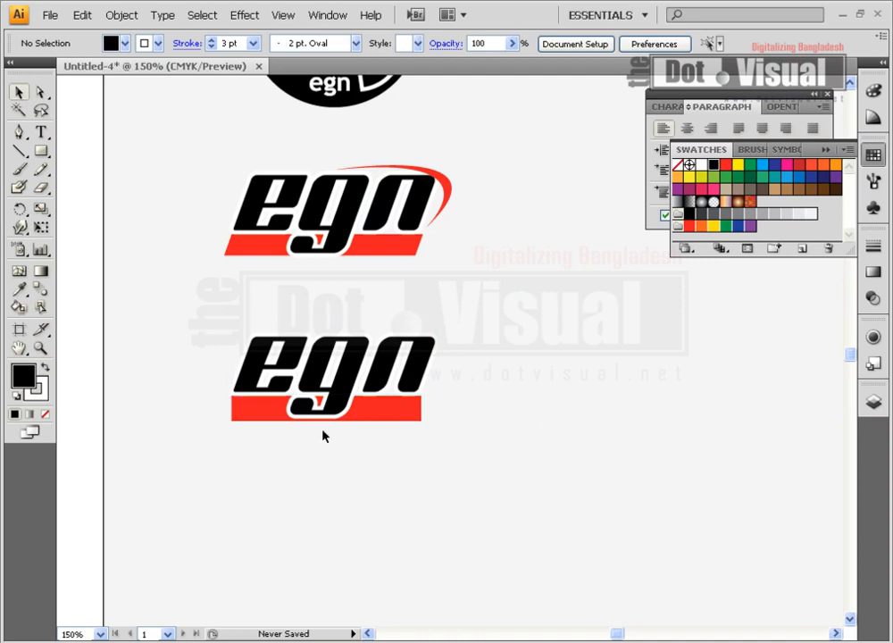
Shear the new red bar horizontally so its ends slant like those of the reference bar.
click(237, 417)
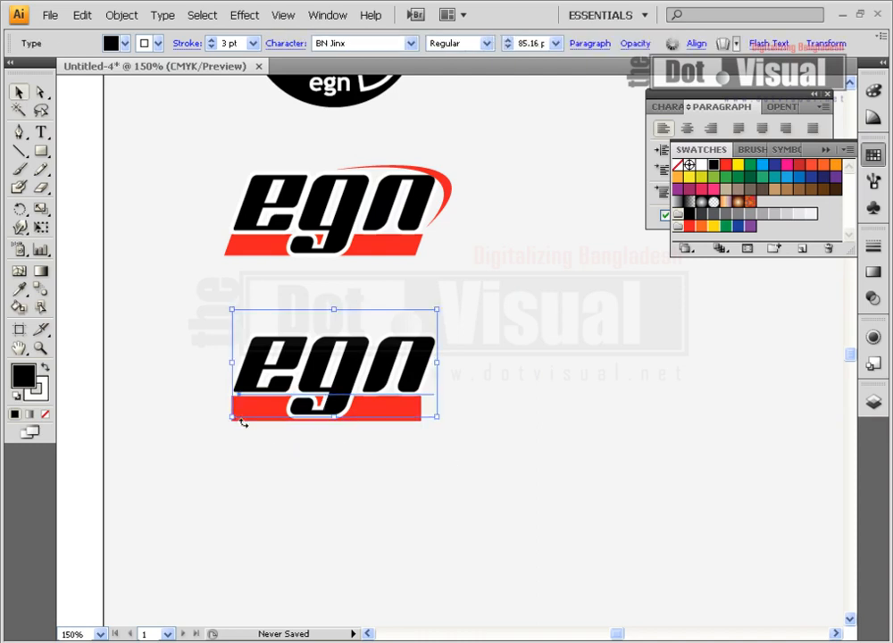
click(243, 432)
click(245, 415)
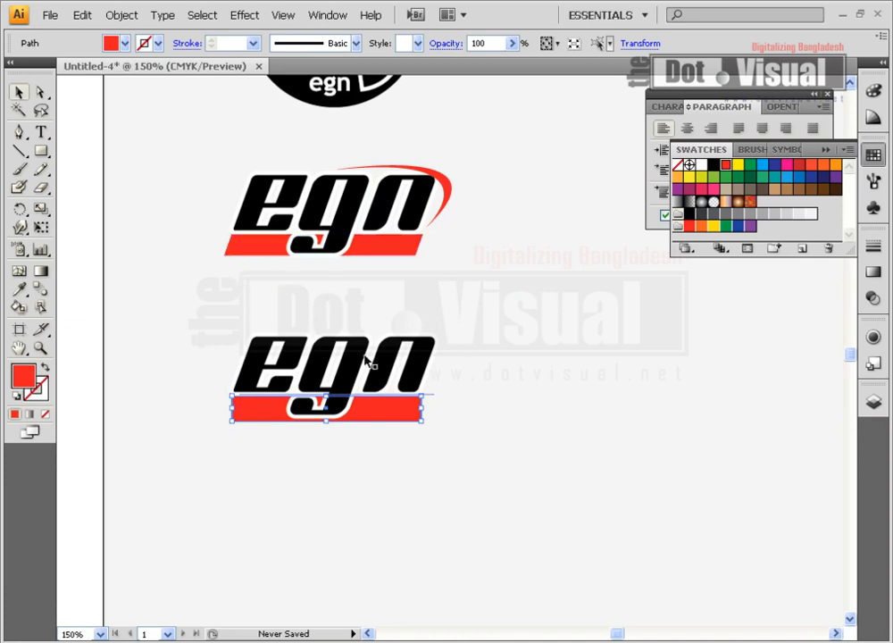
click(334, 17)
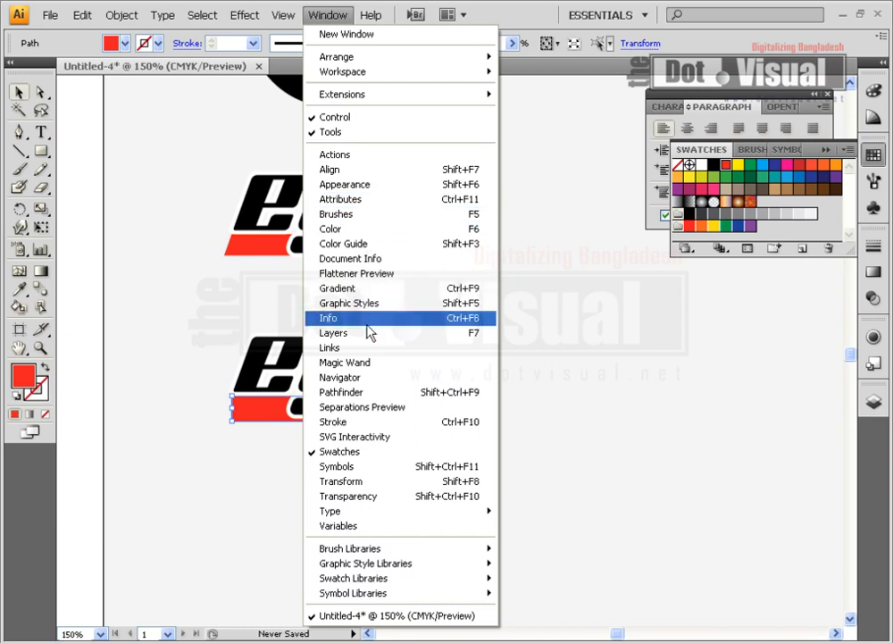
click(362, 482)
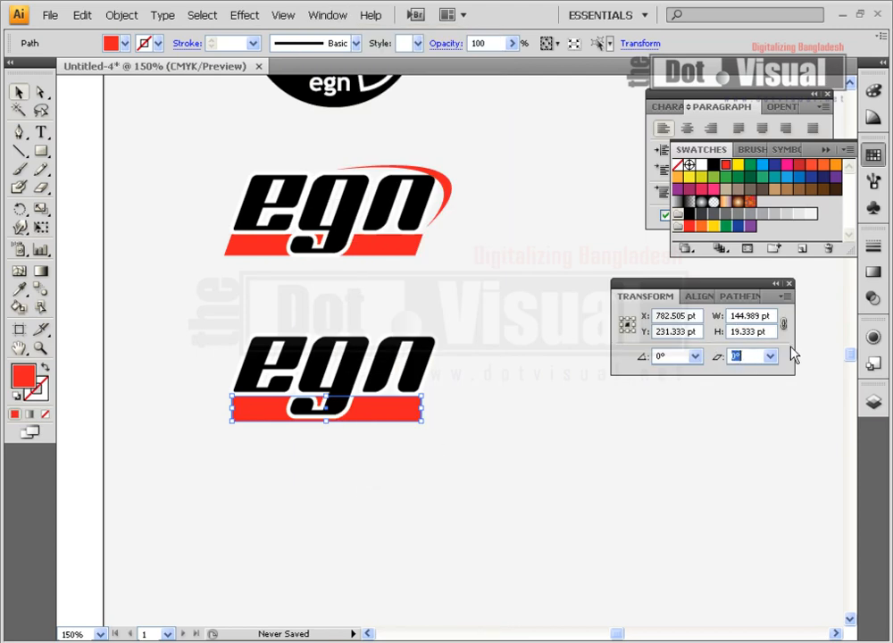
key(Return)
click(703, 456)
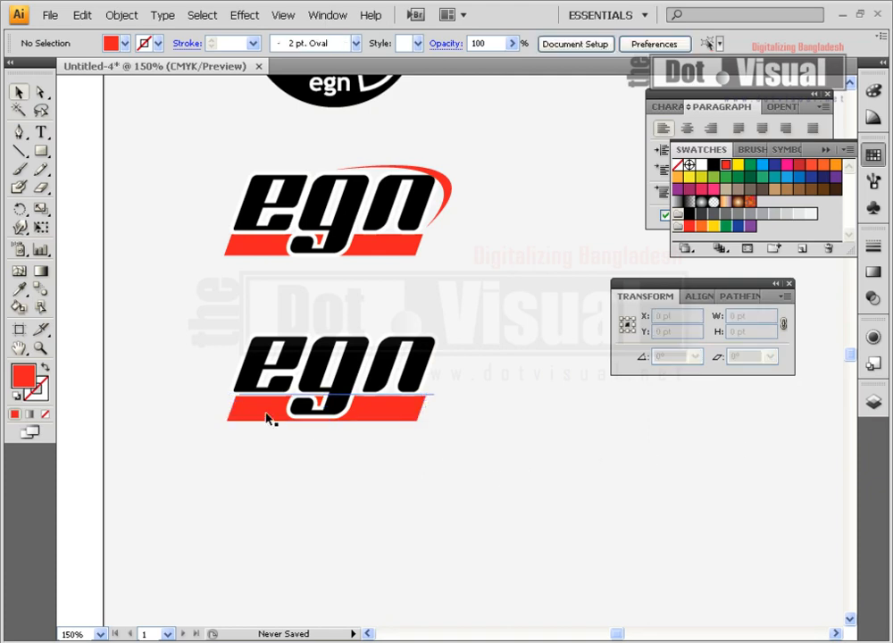
Shift the slanted red bar slightly left beneath the wordmark, to about X 778 pt and Y 231 pt.
mouse_move(386, 417)
mouse_down()
mouse_move(344, 419)
mouse_move(375, 421)
mouse_up()
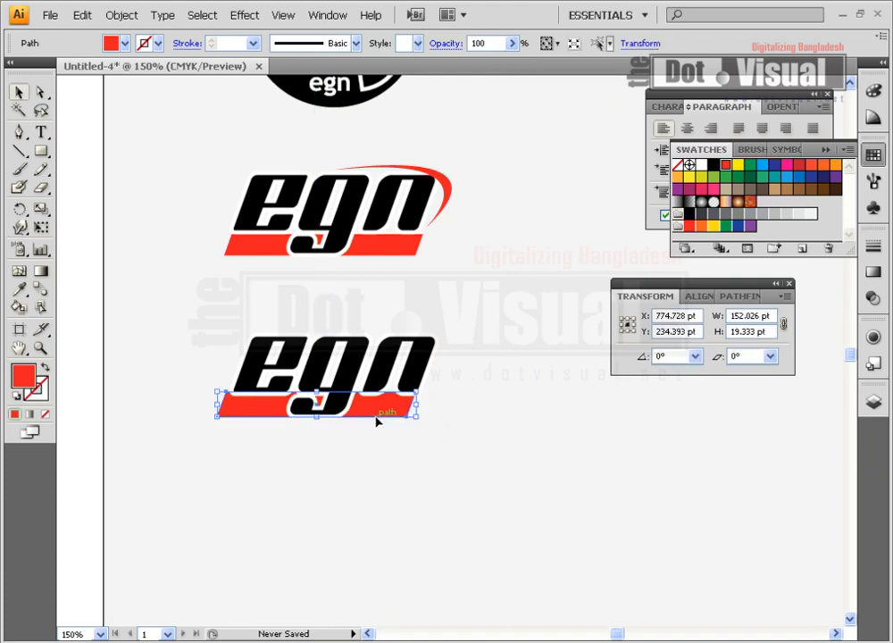
key(Right)
key(Right)
key(Down)
key(Down)
key(Down)
click(399, 498)
click(404, 419)
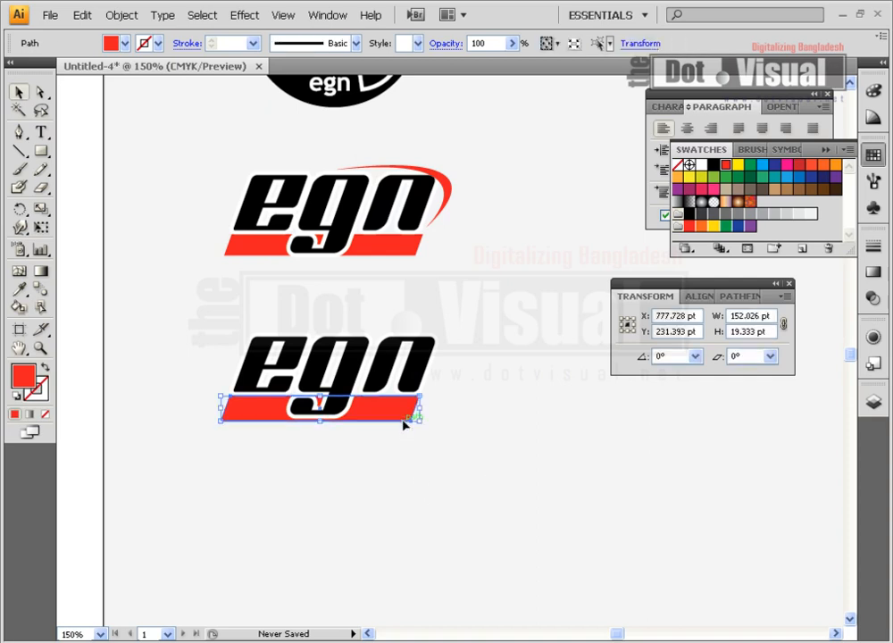
click(404, 486)
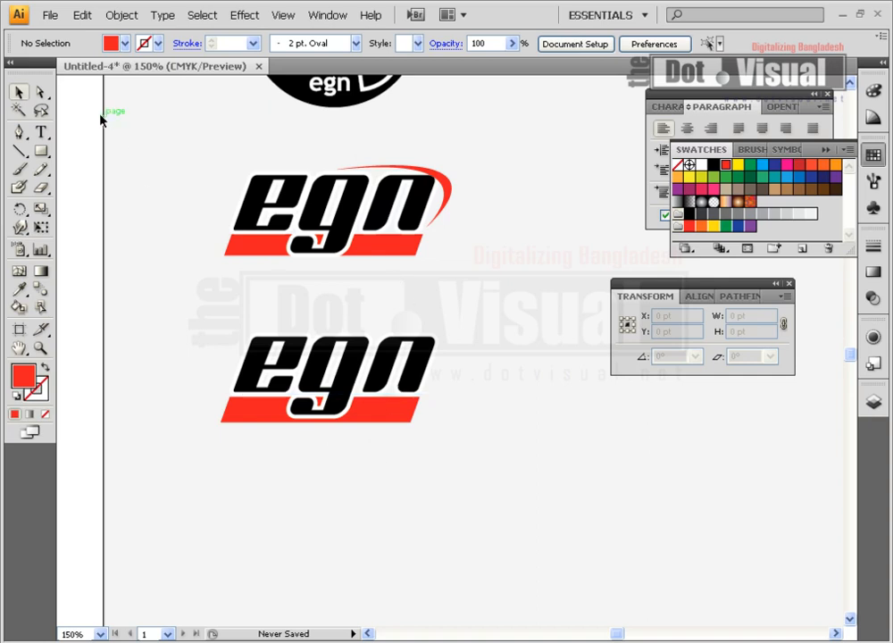
Draw a closed, tapering red swoosh about 88 by 36 pt with the Pen tool, curving from above the g around the n's upper right.
click(17, 131)
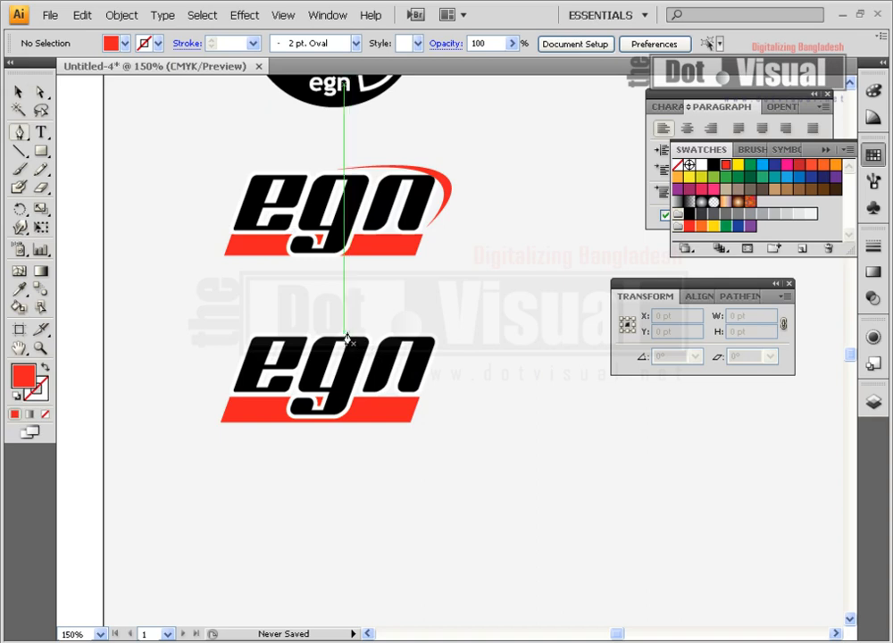
click(336, 335)
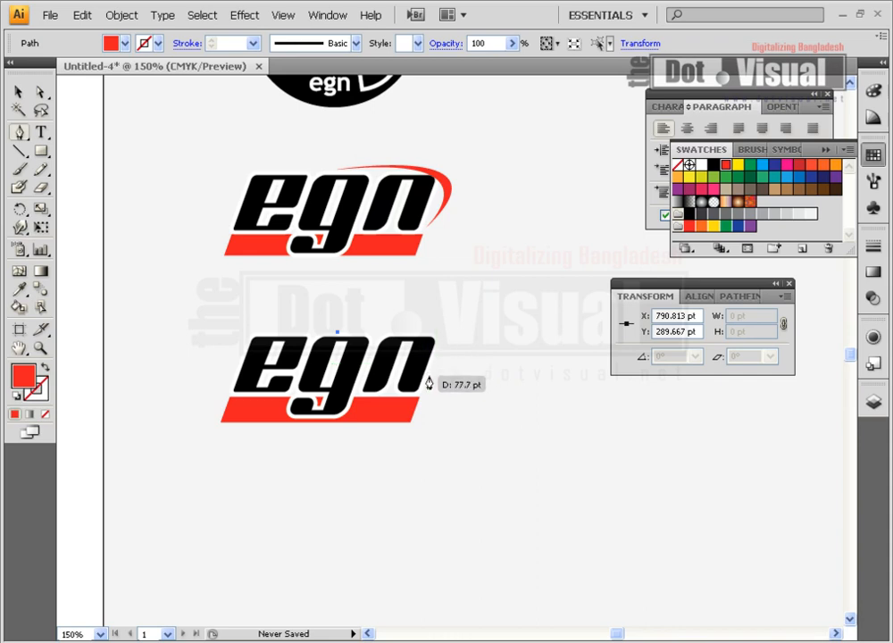
mouse_move(430, 370)
mouse_down()
mouse_move(385, 441)
mouse_move(369, 437)
mouse_up()
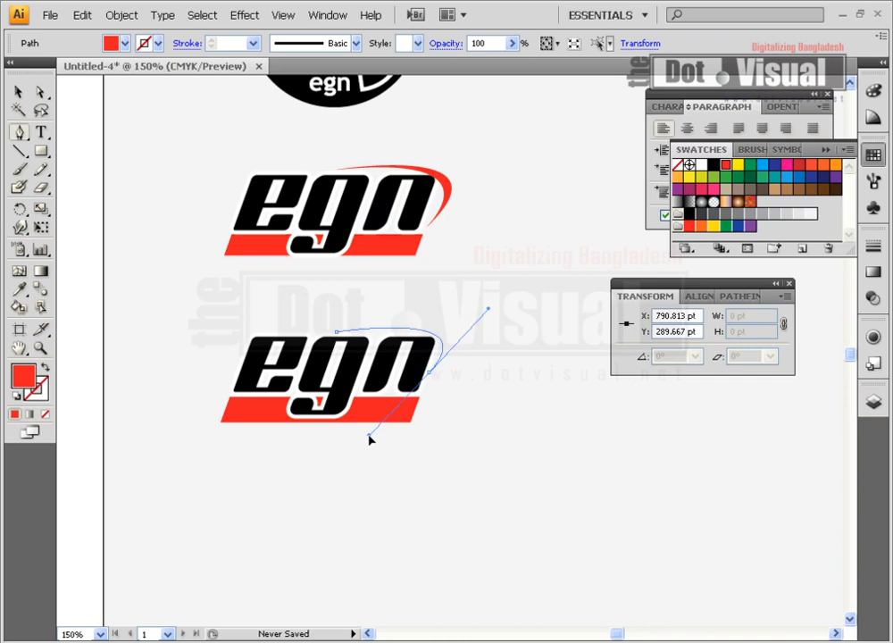
click(429, 373)
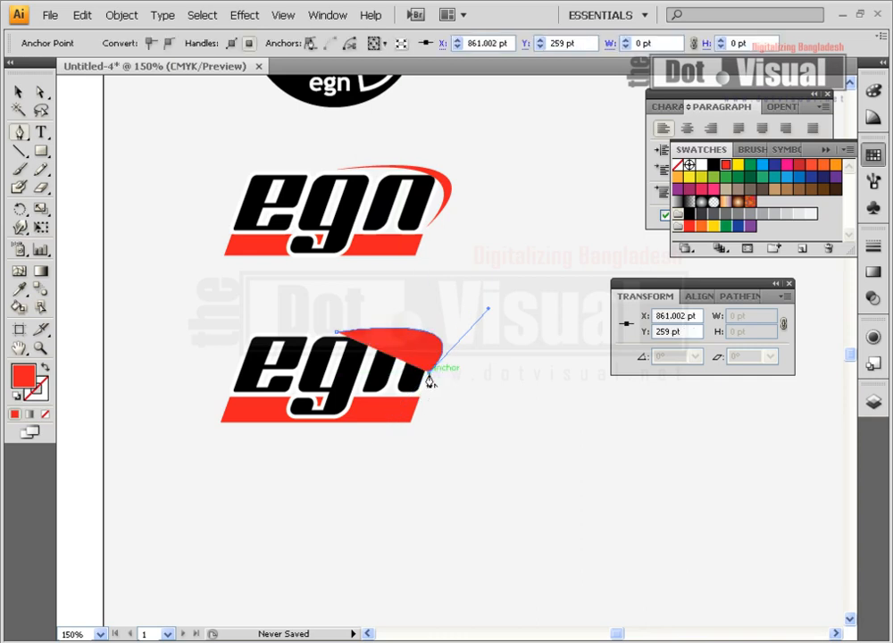
drag(336, 334, 154, 368)
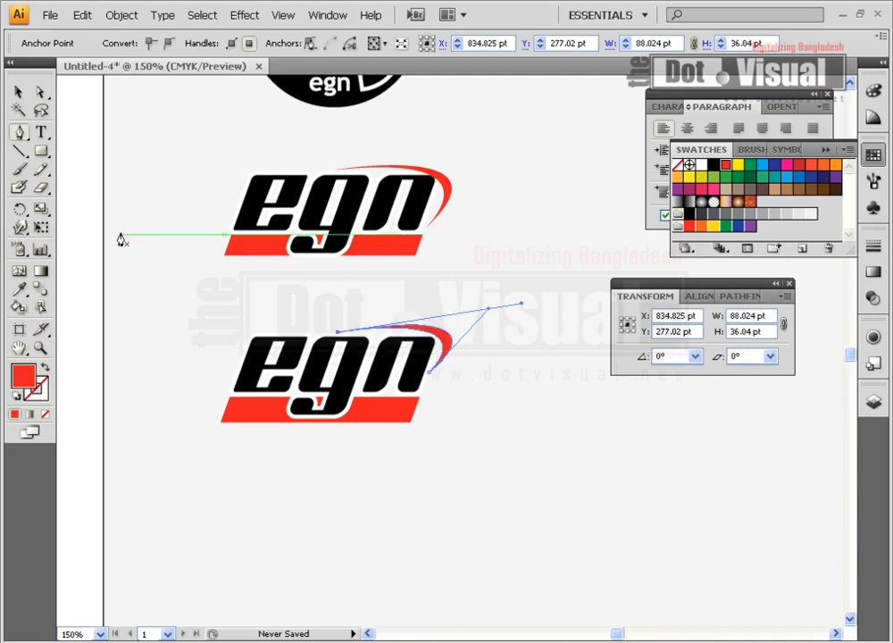
click(18, 91)
click(522, 446)
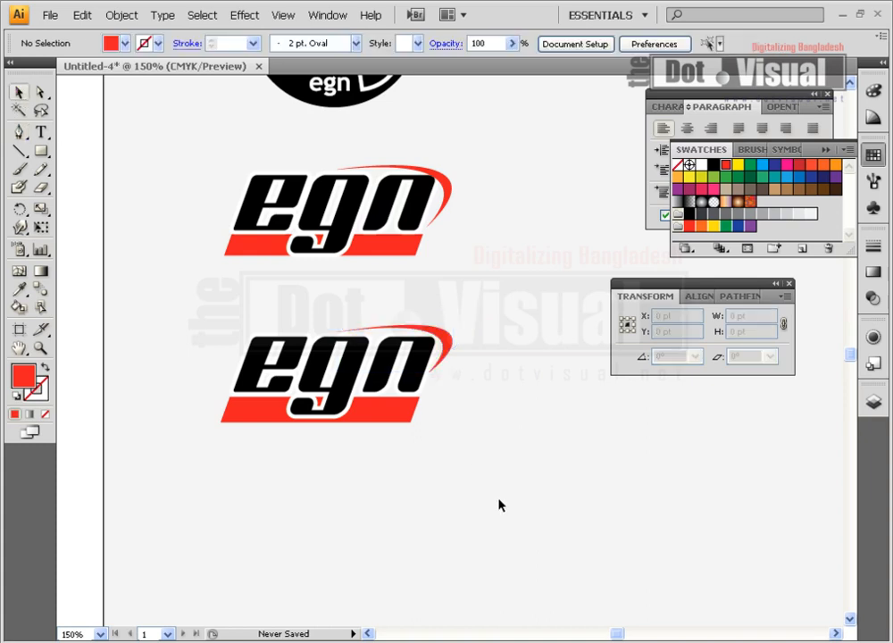
Compare the recreated italic and round egn logos with their references, and look over the sample logos on the white artboard.
scroll(494, 453, down, 1)
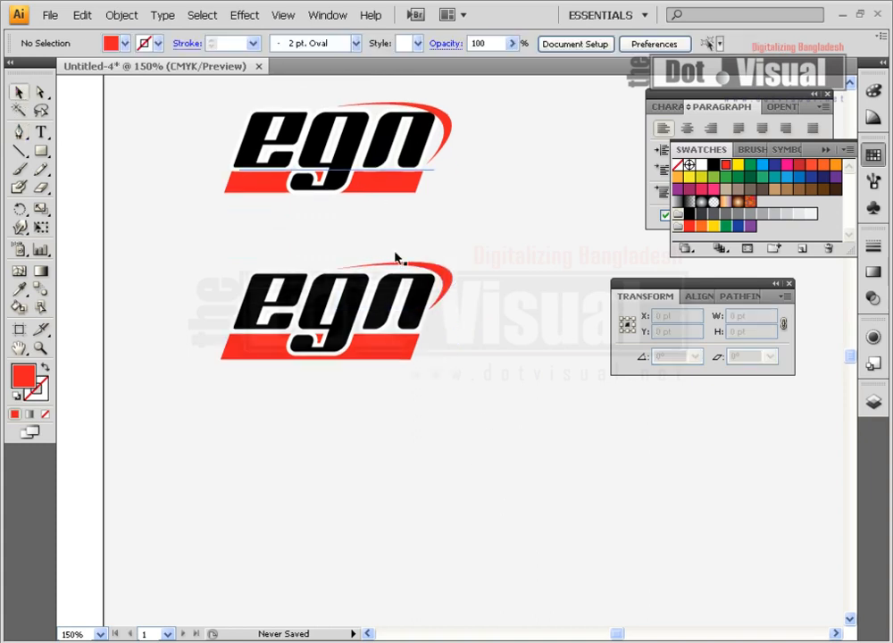
scroll(357, 339, up, 1)
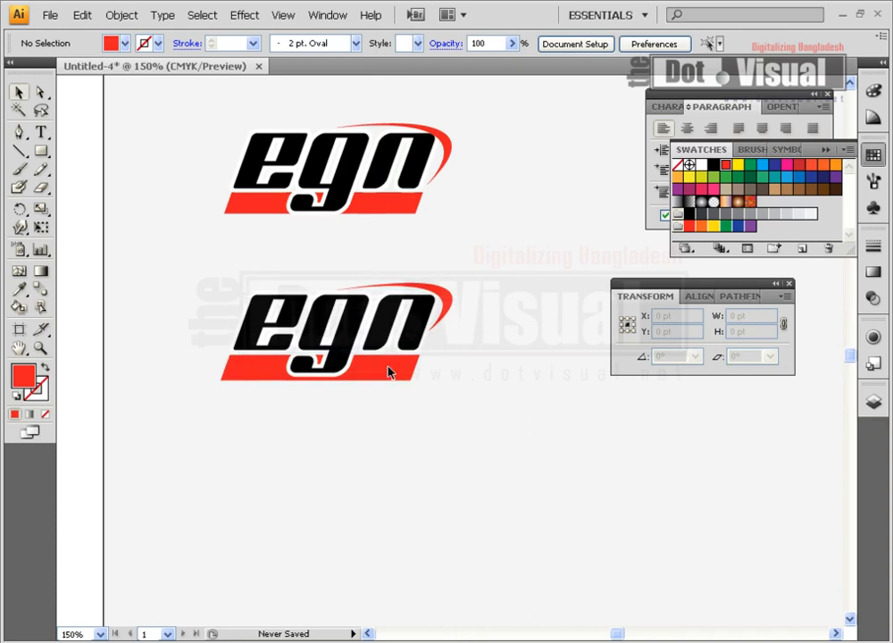
scroll(428, 445, down, 1)
scroll(427, 442, up, 5)
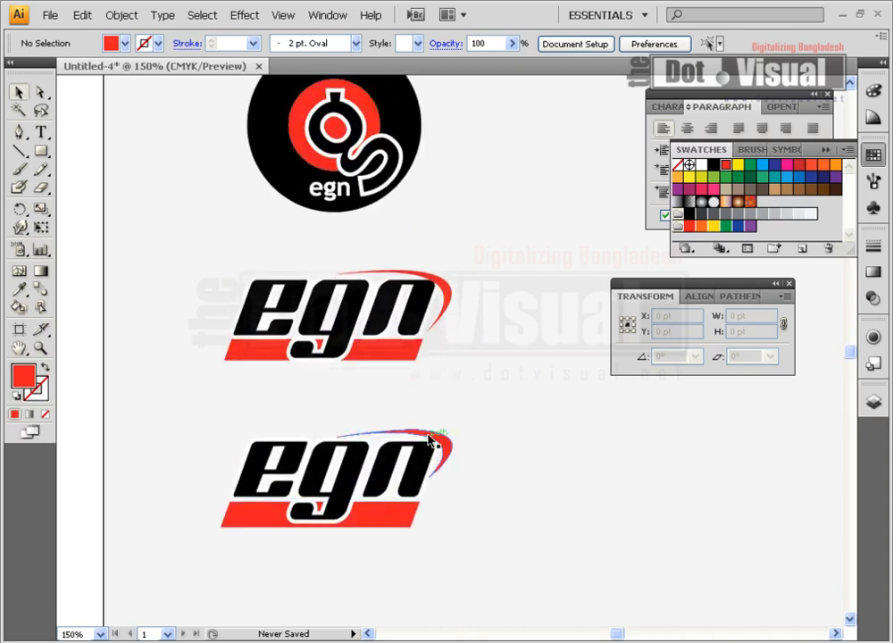
scroll(430, 435, up, 3)
scroll(430, 435, down, 3)
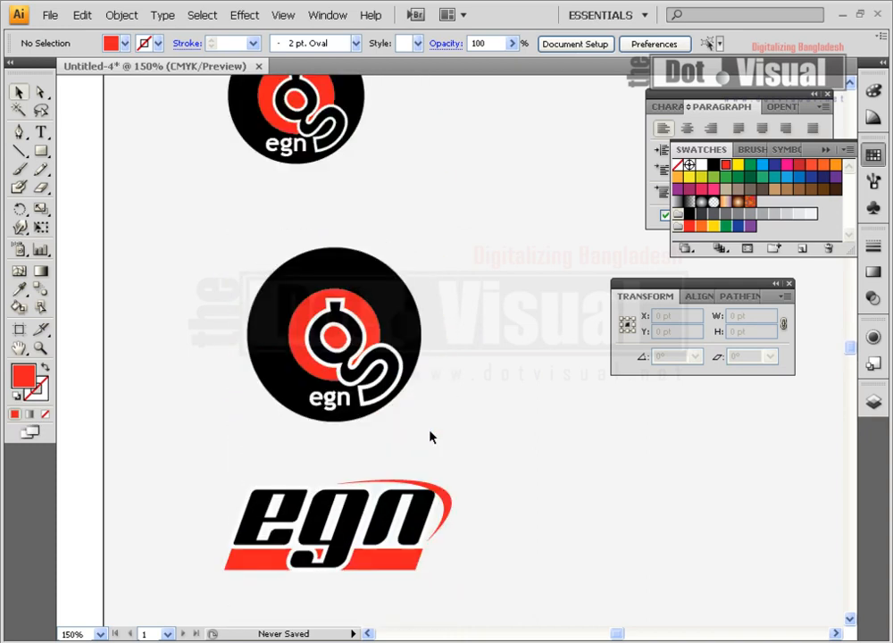
scroll(431, 435, down, 4)
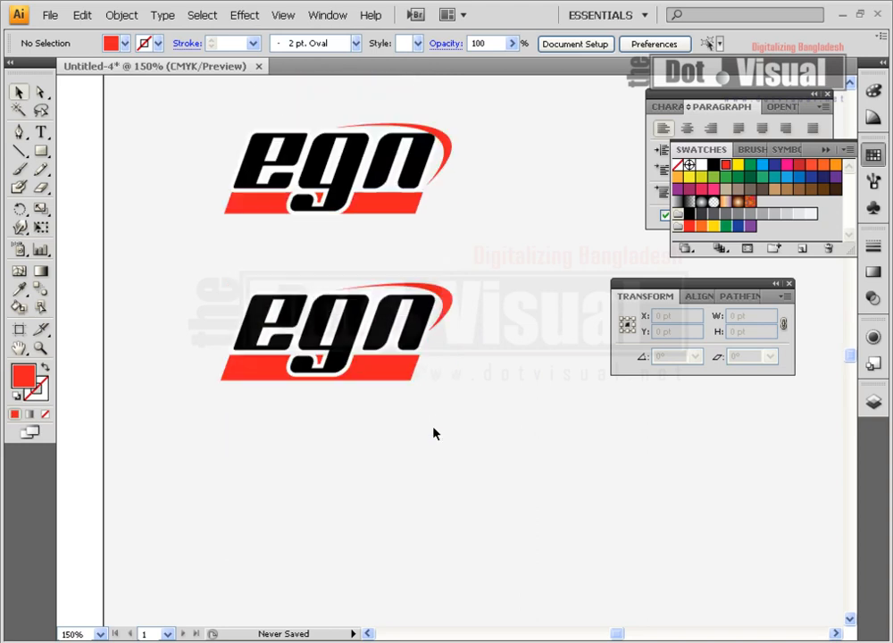
scroll(433, 433, up, 7)
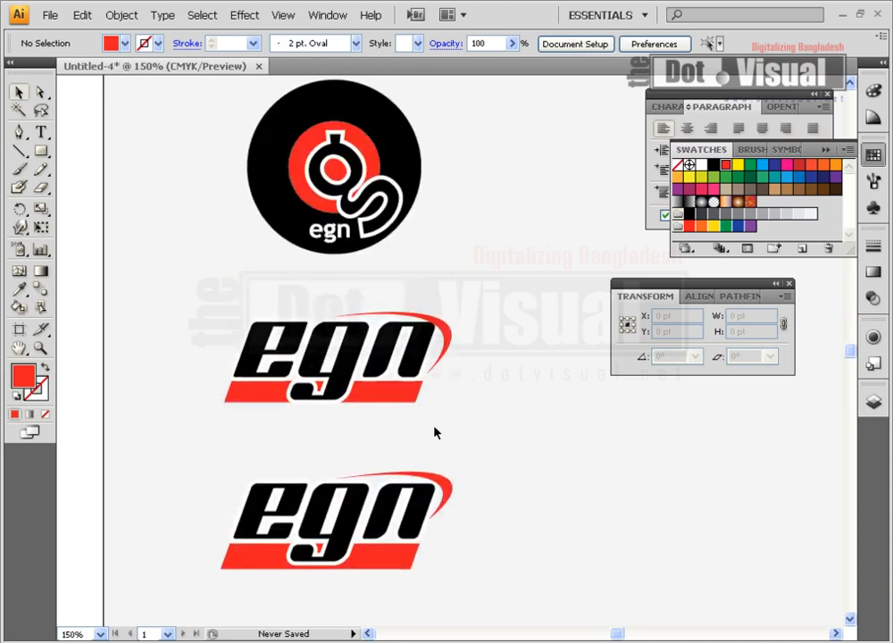
scroll(435, 431, down, 3)
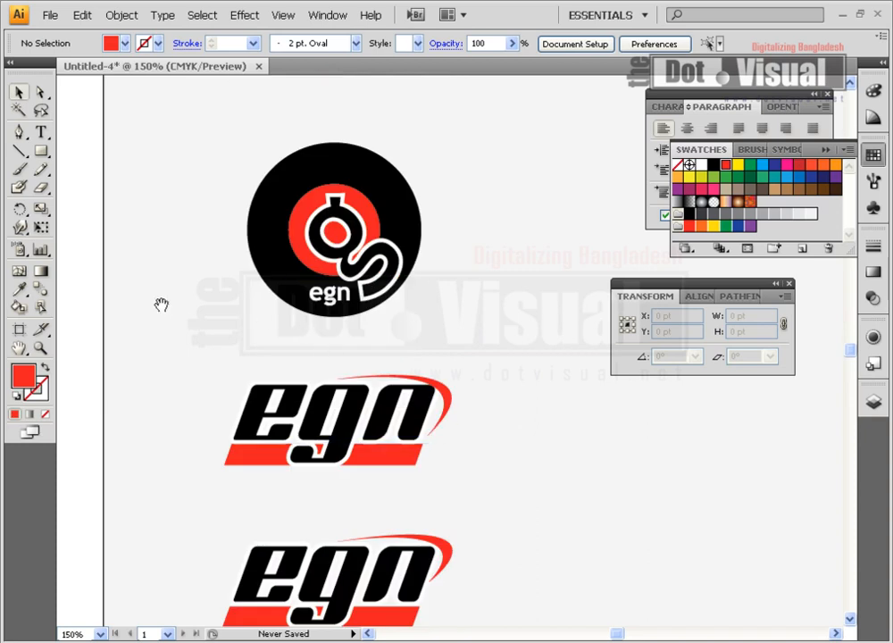
drag(165, 305, 409, 327)
drag(223, 310, 424, 342)
drag(292, 333, 339, 421)
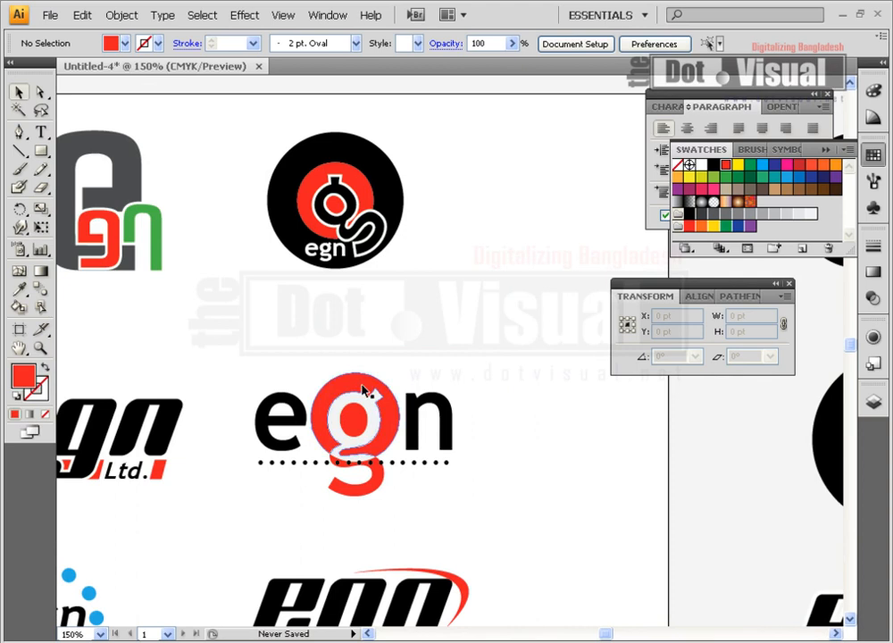